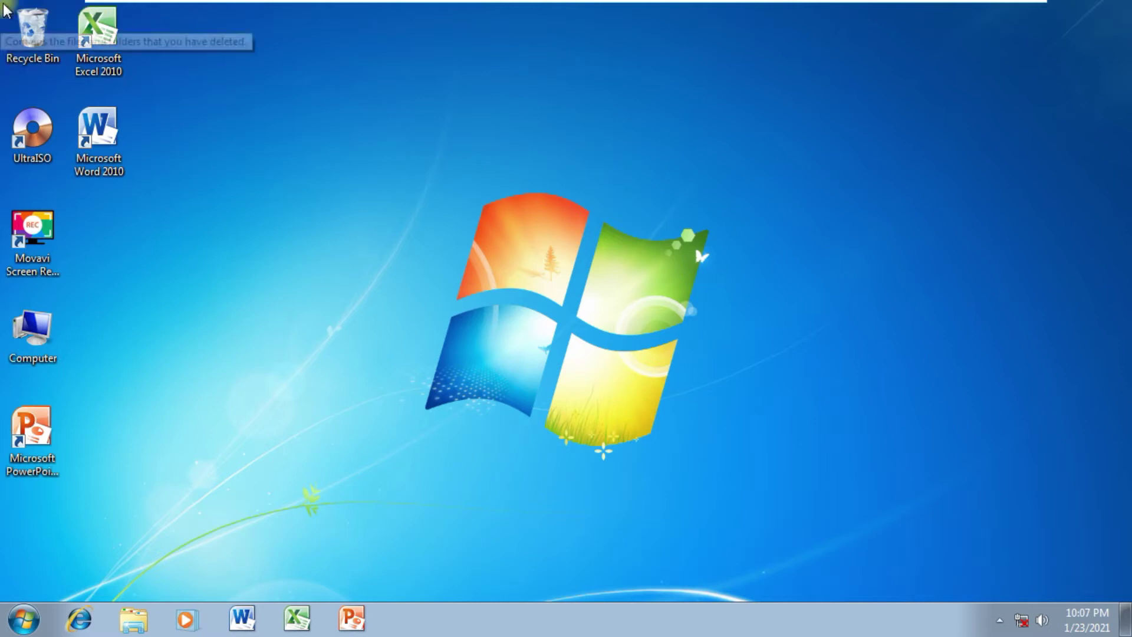
Select the desktop icons one after another: Recycle Bin, Excel 2010, Word 2010, UltraISO, Movavi Screen Recorder, Computer and PowerPoint 2010
{"action": "left_click", "coordinate": [18, 20]}
{"action": "left_click", "coordinate": [94, 30]}
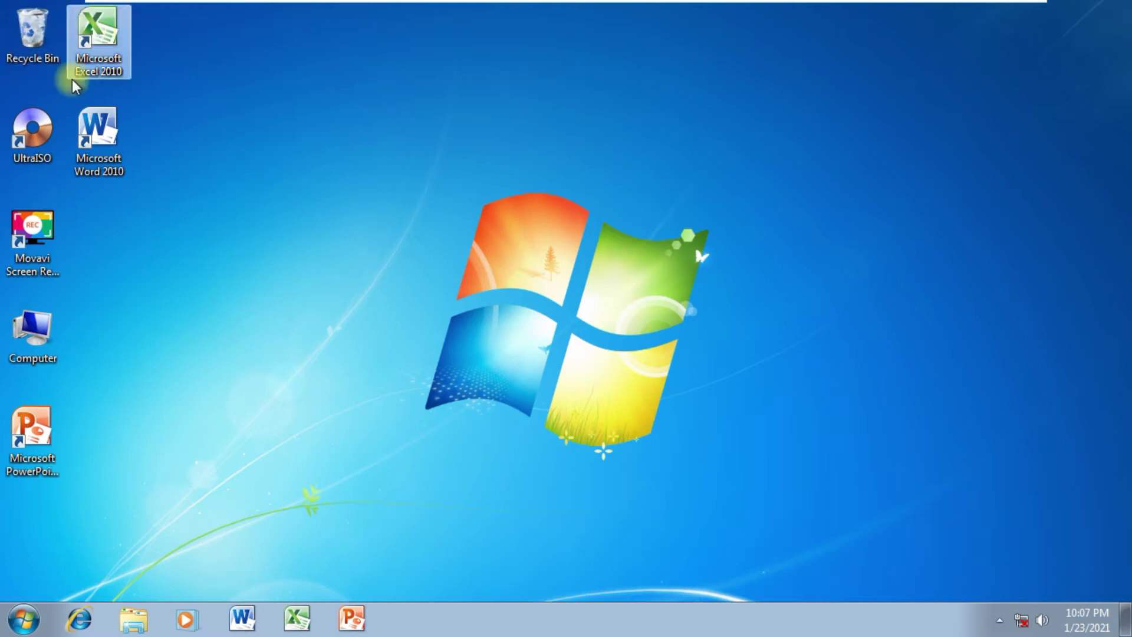
{"action": "left_click", "coordinate": [104, 127]}
{"action": "left_click", "coordinate": [32, 136]}
{"action": "left_click", "coordinate": [20, 224]}
{"action": "left_click", "coordinate": [22, 333]}
{"action": "left_click", "coordinate": [50, 445]}
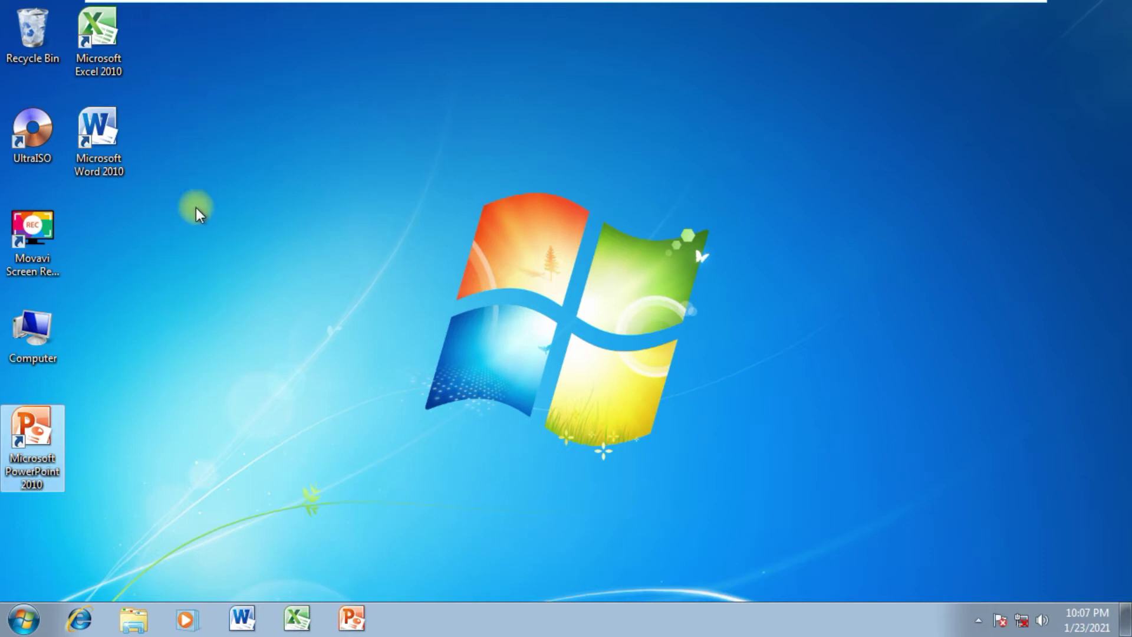
Display all installed programs, expand the Microsoft Office folder to view its applications, and dismiss the list
{"action": "left_click", "coordinate": [38, 610]}
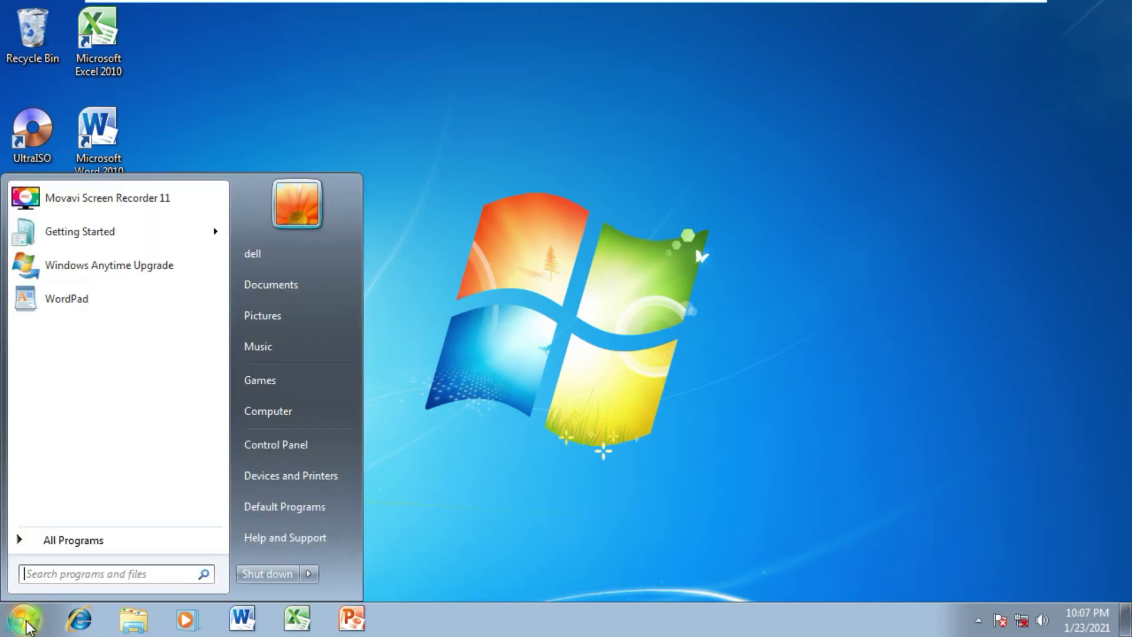
{"action": "left_click", "coordinate": [118, 546]}
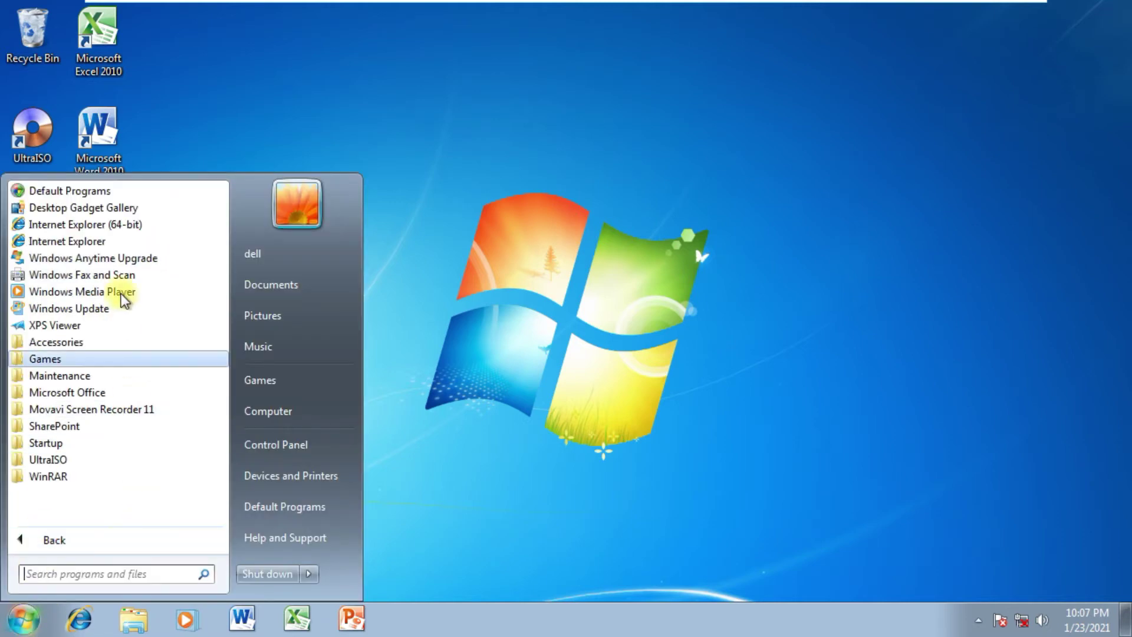
{"action": "left_click", "coordinate": [67, 392]}
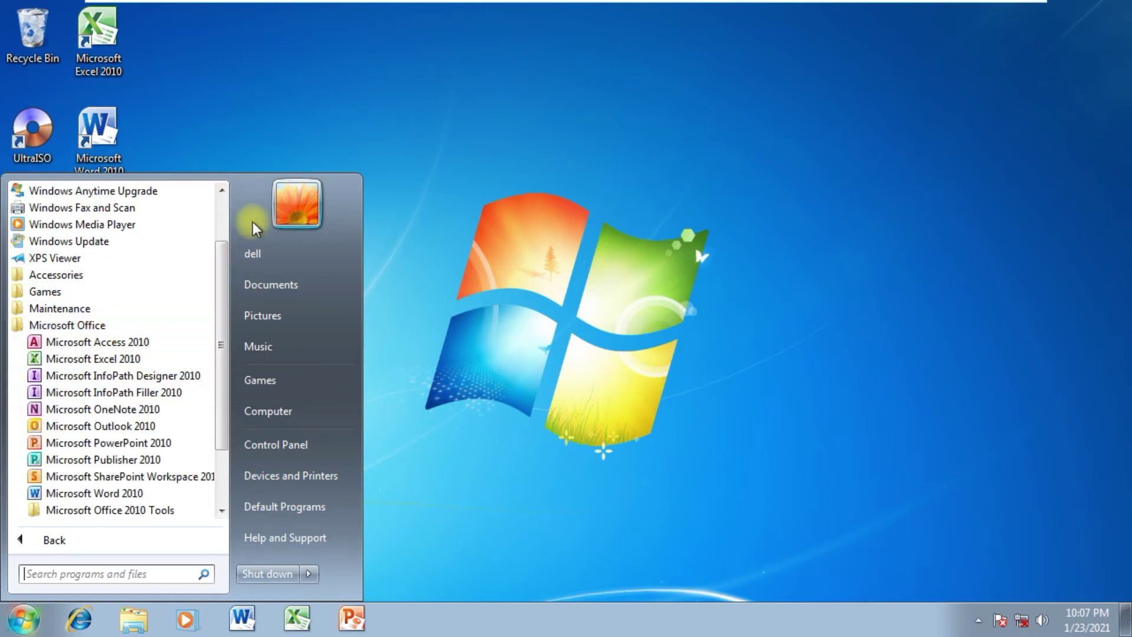
{"action": "left_click", "coordinate": [263, 112]}
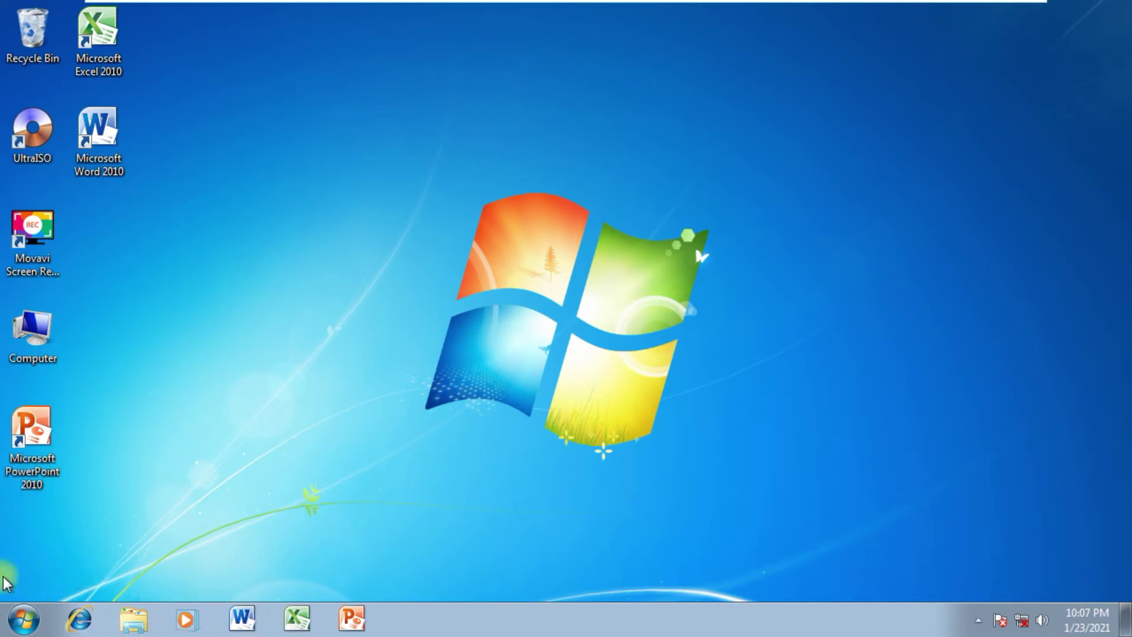
Show the full program list again with the Microsoft Office folder expanded, and return to the desktop
{"action": "left_click", "coordinate": [26, 624]}
{"action": "left_click", "coordinate": [26, 624]}
{"action": "left_click", "coordinate": [21, 624]}
{"action": "left_click", "coordinate": [96, 538]}
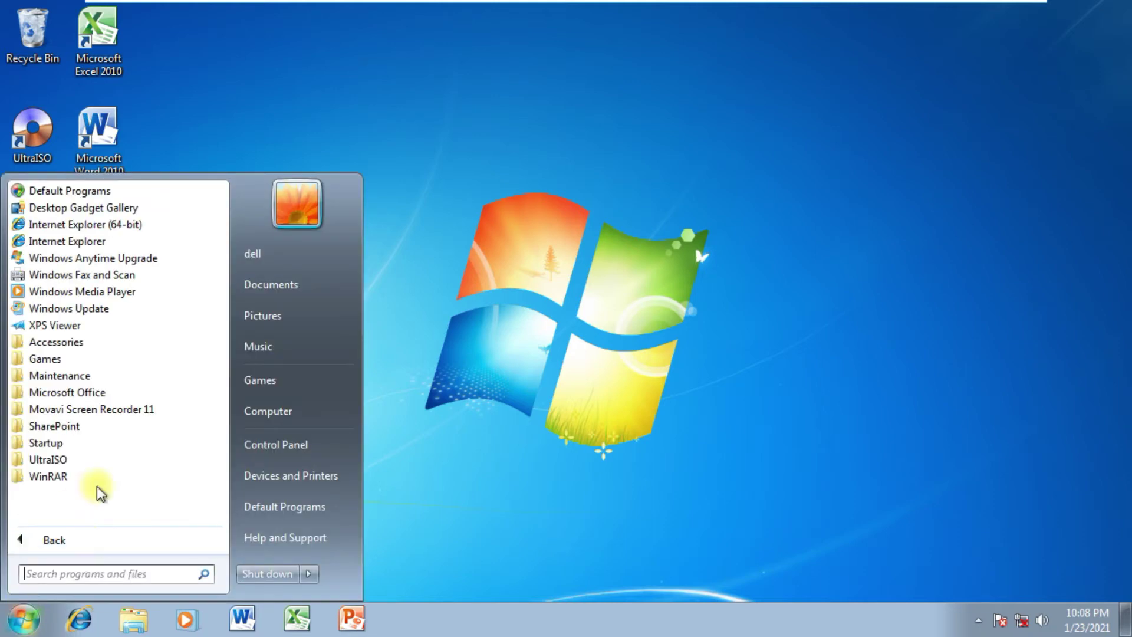
{"action": "left_click", "coordinate": [68, 392]}
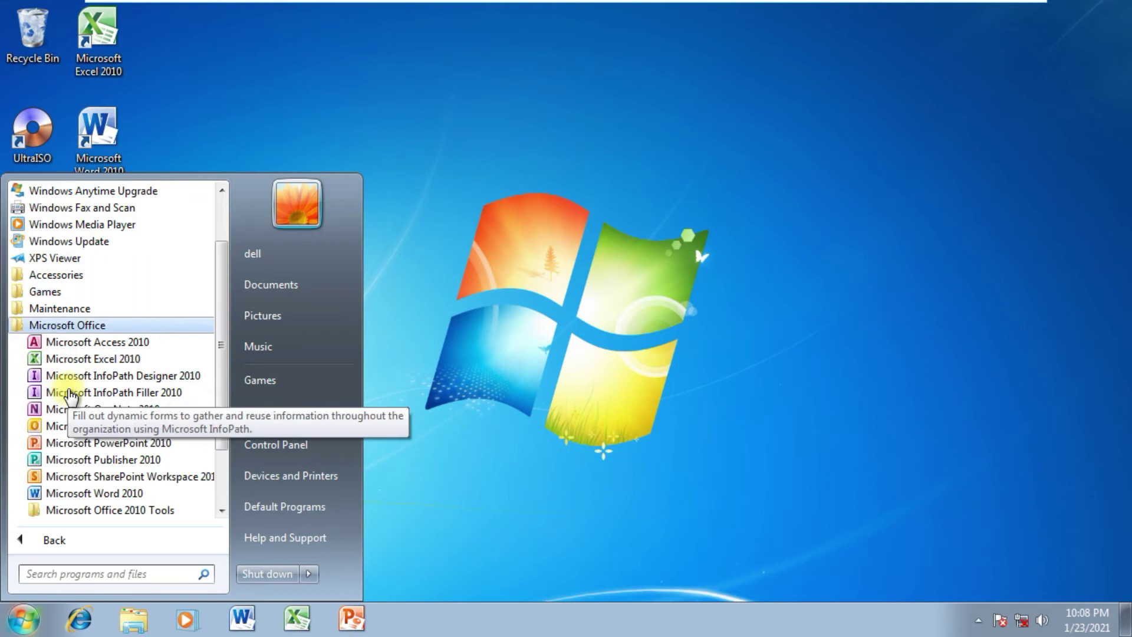
{"action": "left_click", "coordinate": [232, 104]}
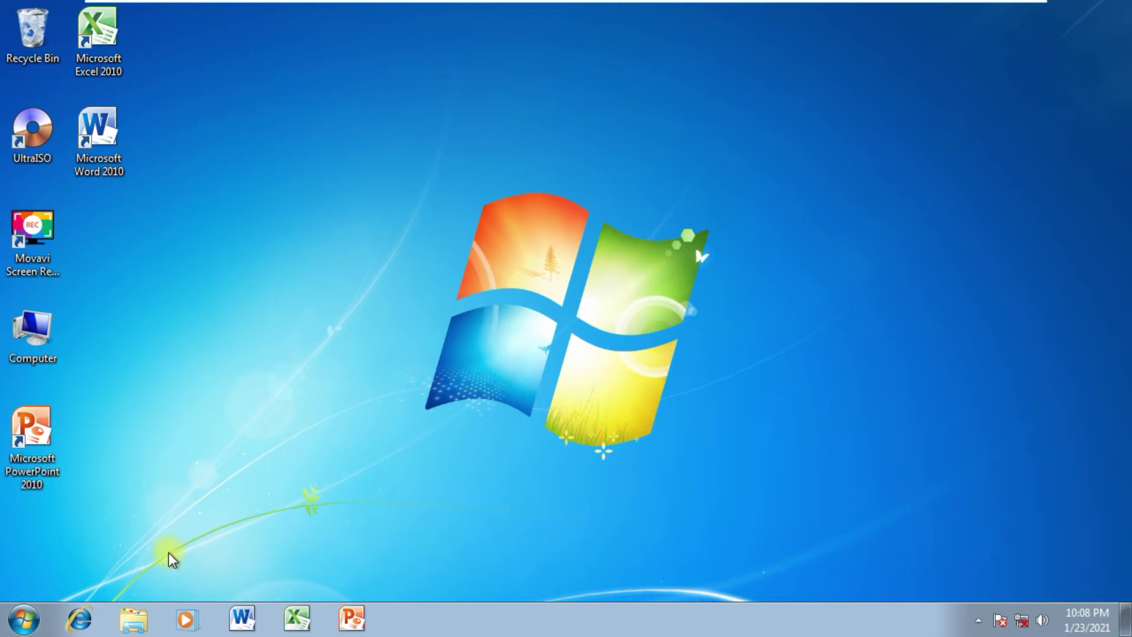
Open the Computer window, minimize it, and restore it from the taskbar
{"action": "left_click", "coordinate": [50, 323]}
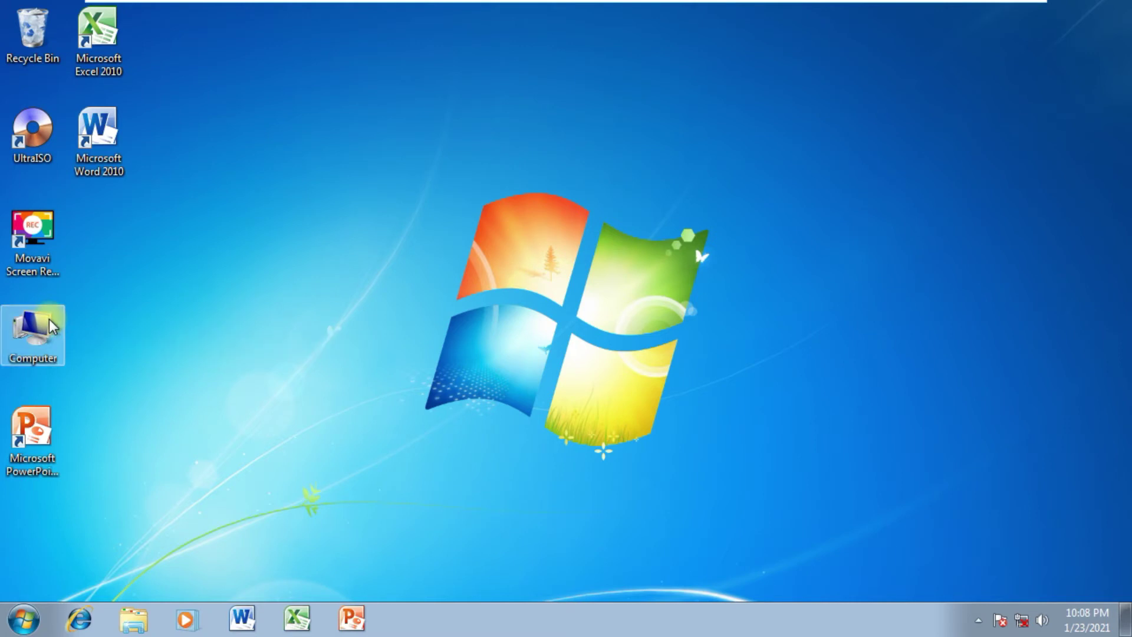
{"action": "double_click", "coordinate": [49, 322]}
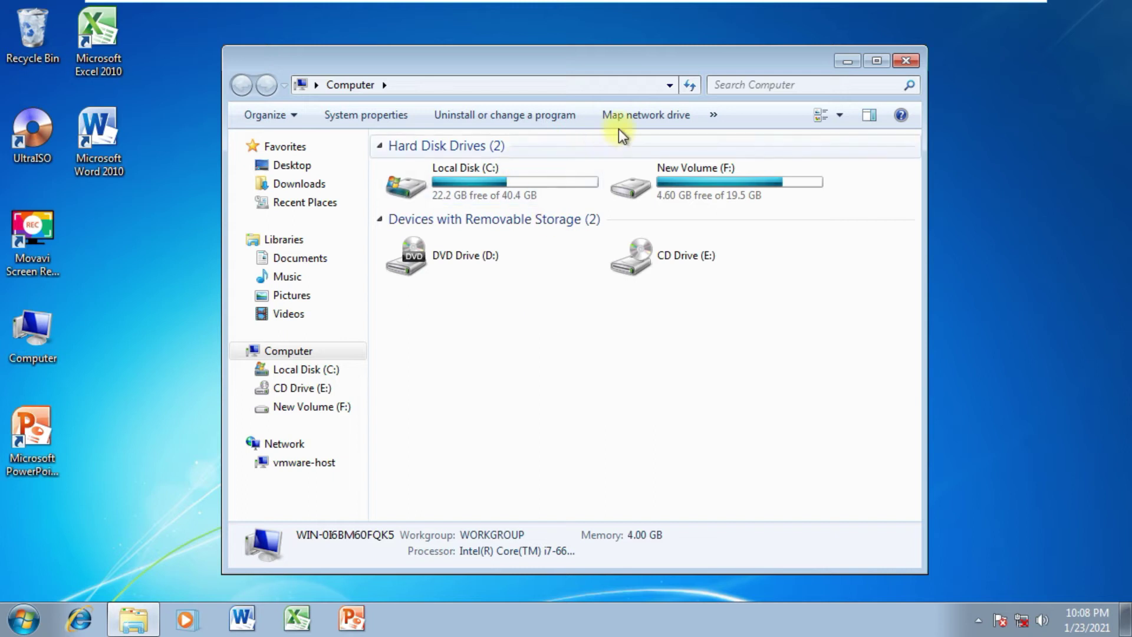
{"action": "left_click", "coordinate": [841, 61]}
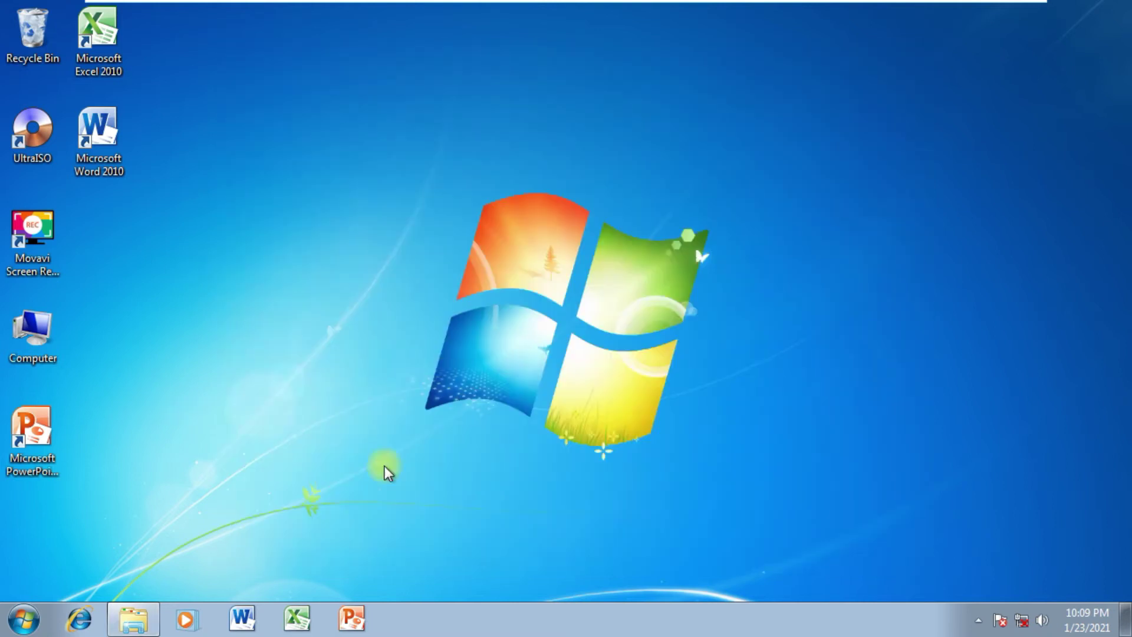
{"action": "mouse_move", "coordinate": [147, 630]}
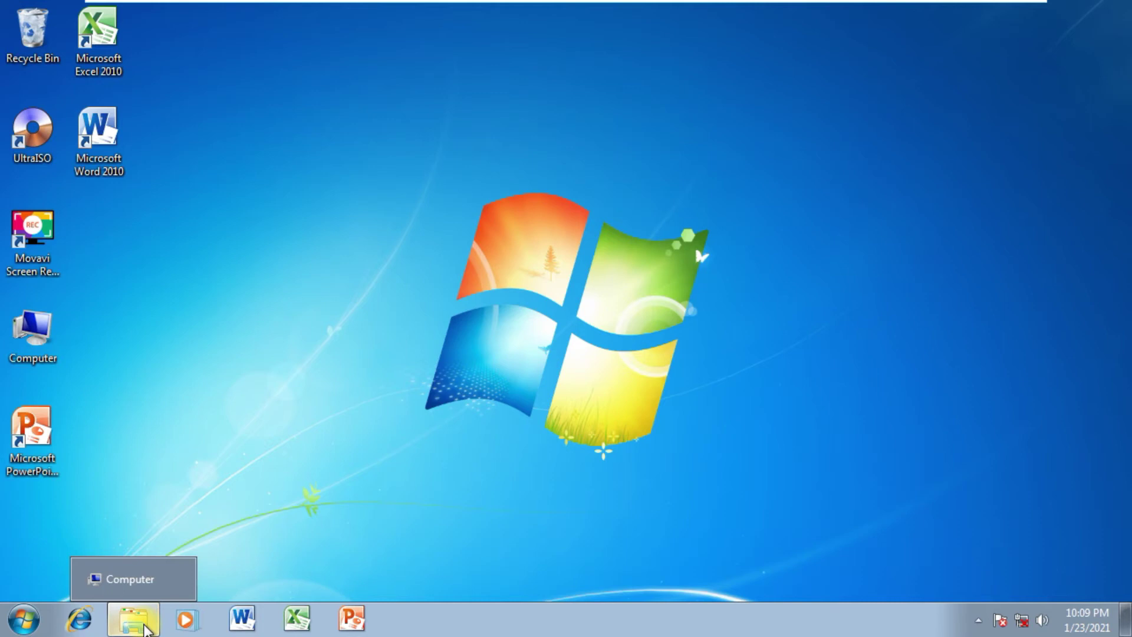
{"action": "left_click", "coordinate": [146, 630]}
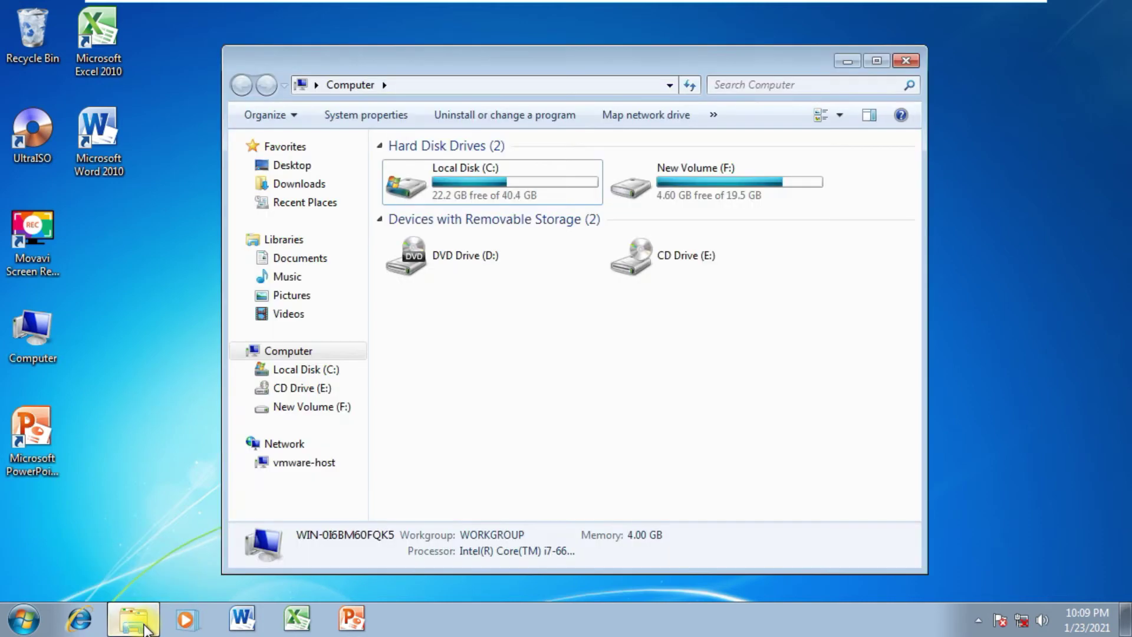
Maximize the Computer window, return it to its smaller size, and close it
{"action": "left_click", "coordinate": [874, 61]}
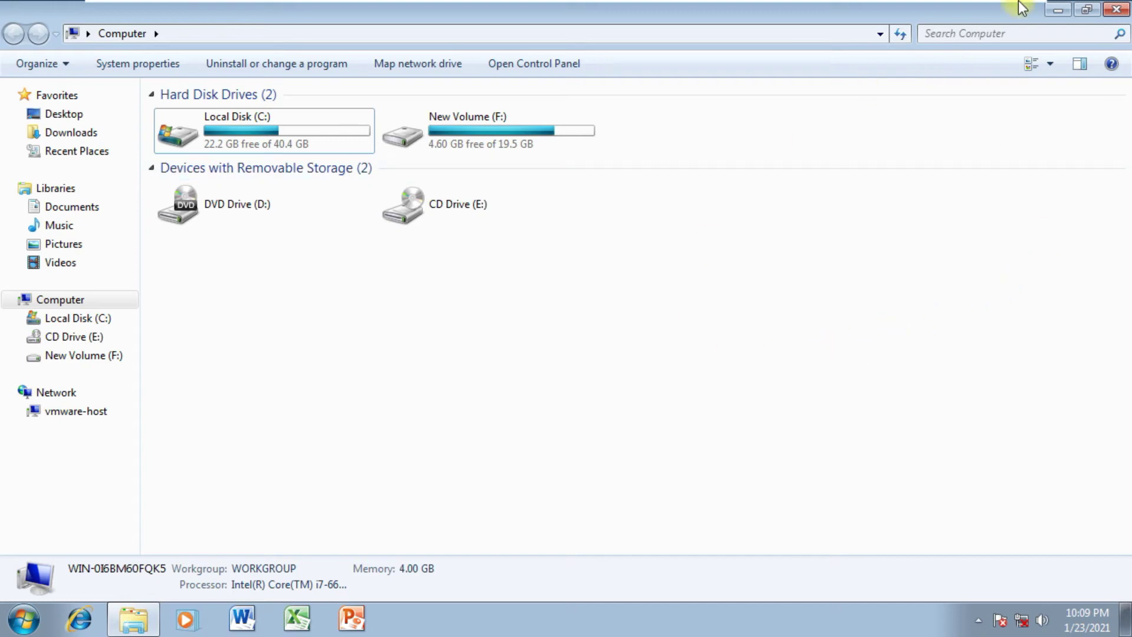
{"action": "left_click", "coordinate": [1091, 9]}
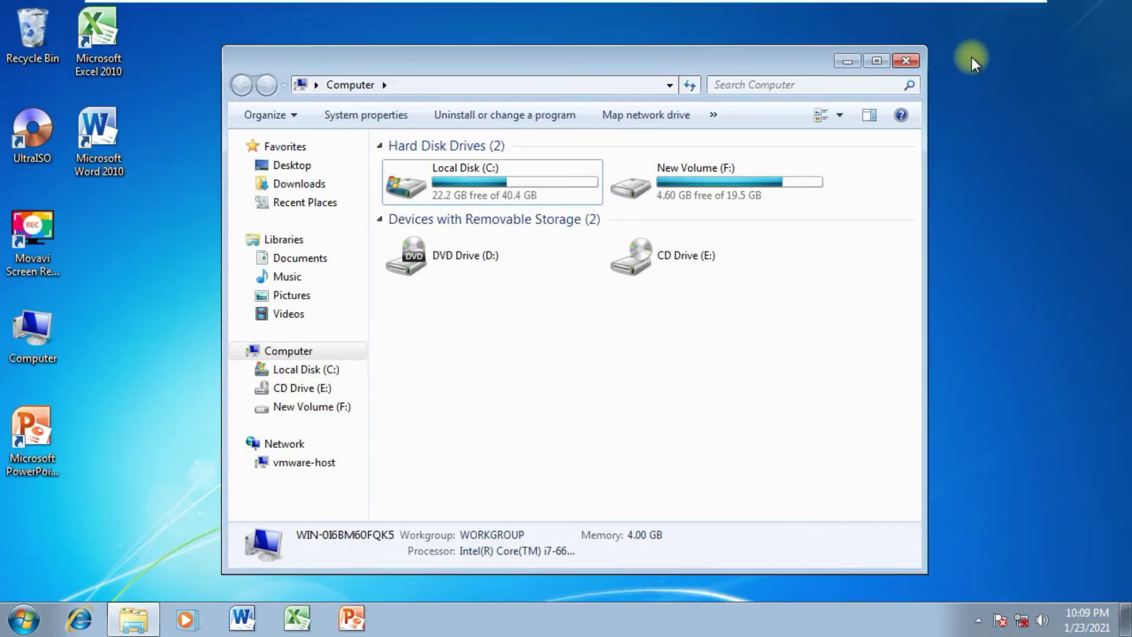
{"action": "left_click", "coordinate": [907, 60]}
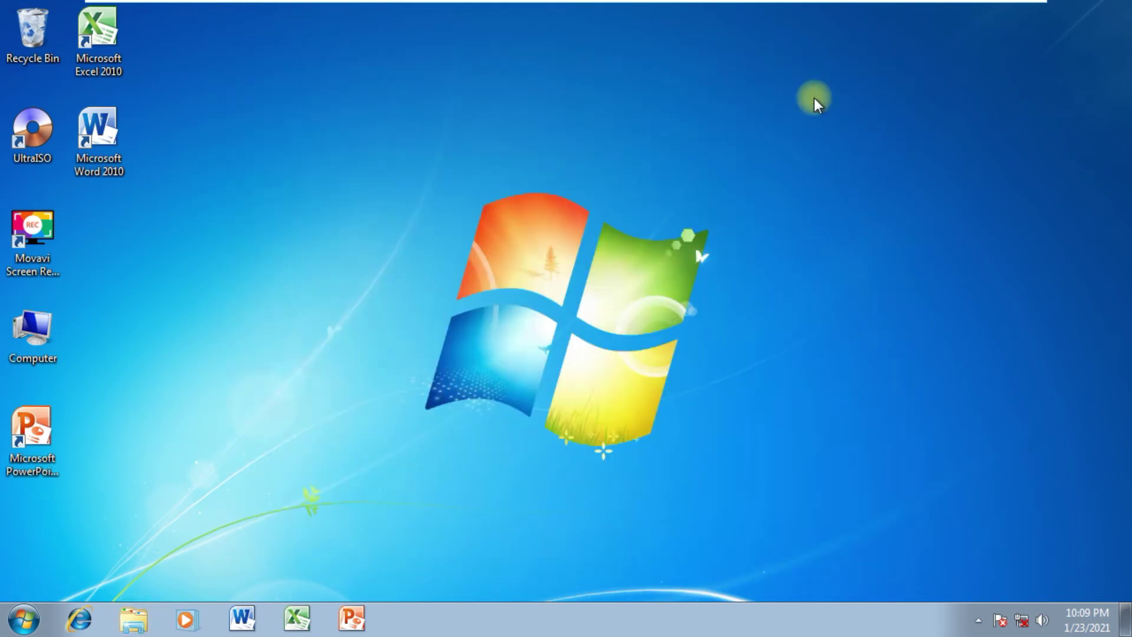
Open Windows Explorer from the taskbar, view the contents of Local Disk (C:), and go to Computer
{"action": "left_click", "coordinate": [135, 621]}
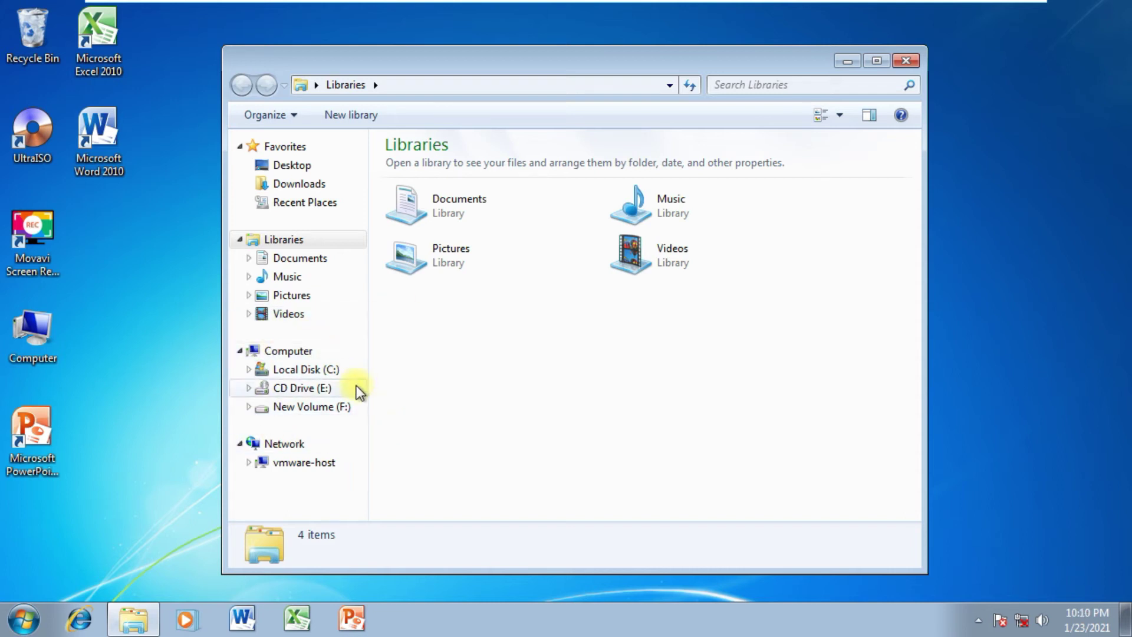
{"action": "left_click", "coordinate": [326, 371]}
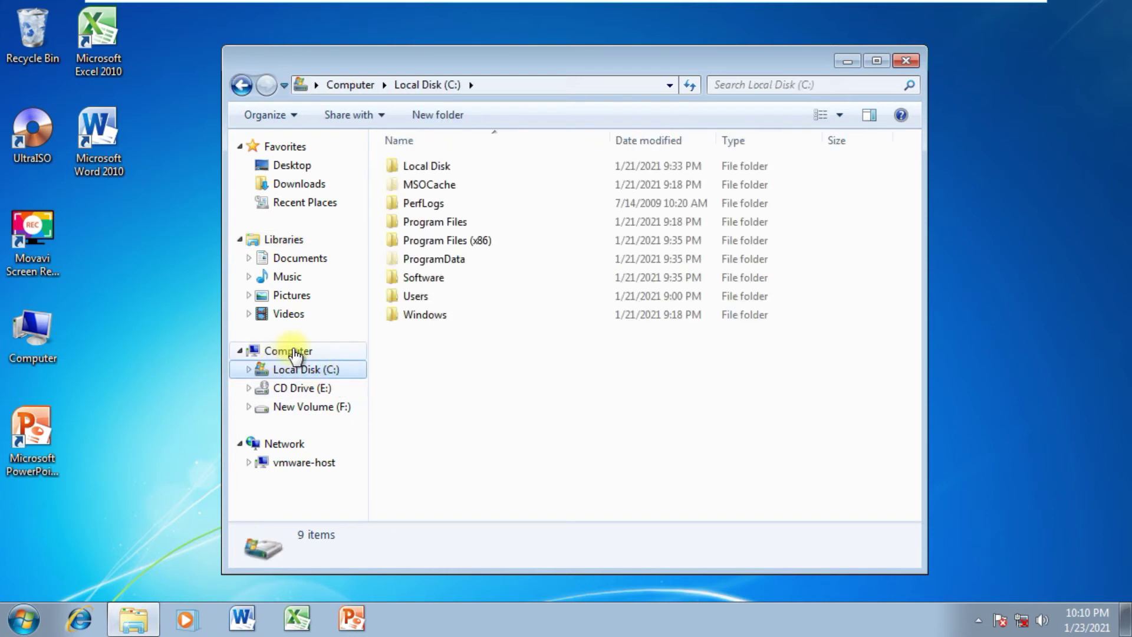
{"action": "left_click", "coordinate": [288, 351]}
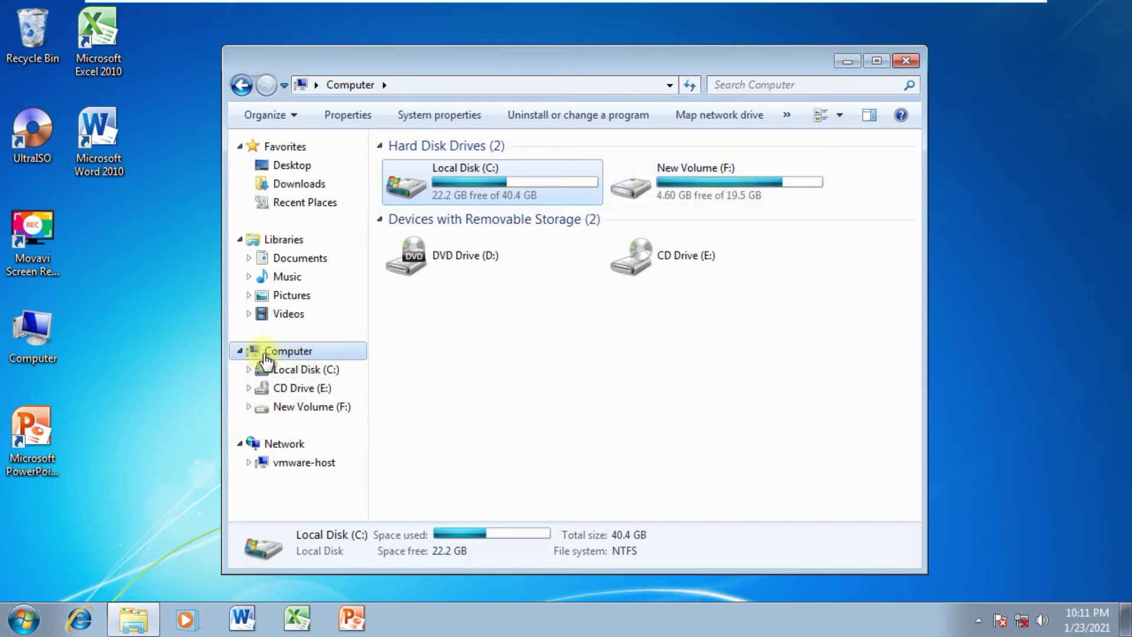
Expand New Volume (F:), view its Latihan MGTIK and snappydriver folders, and go to Local Disk (C:)
{"action": "left_click", "coordinate": [246, 406]}
{"action": "left_click", "coordinate": [289, 426]}
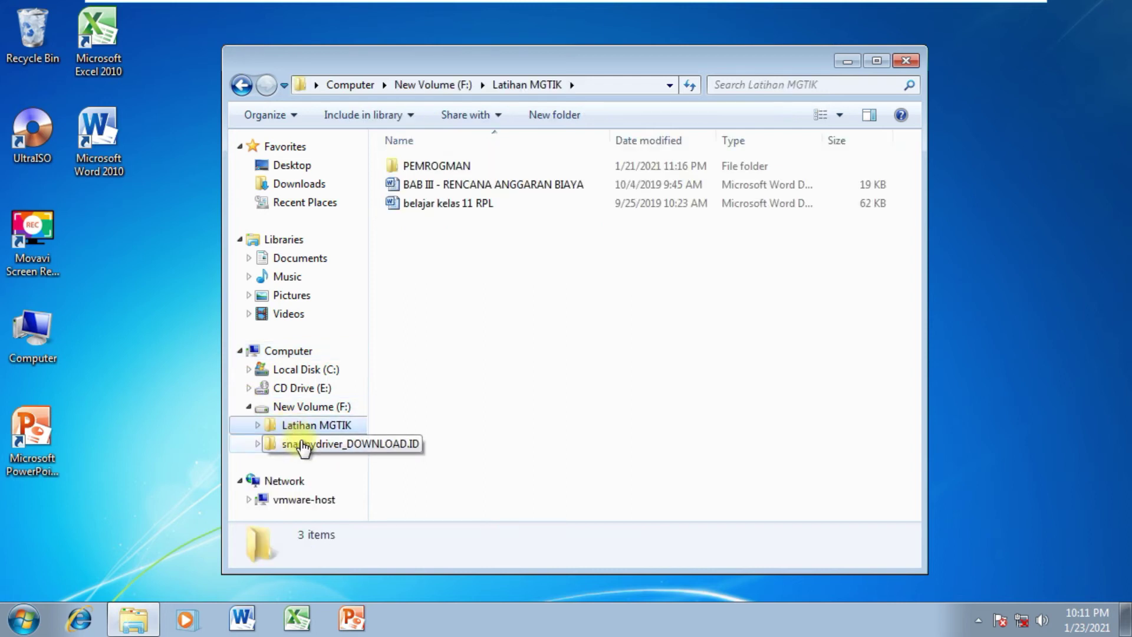
{"action": "left_click", "coordinate": [303, 447]}
{"action": "left_click", "coordinate": [311, 378]}
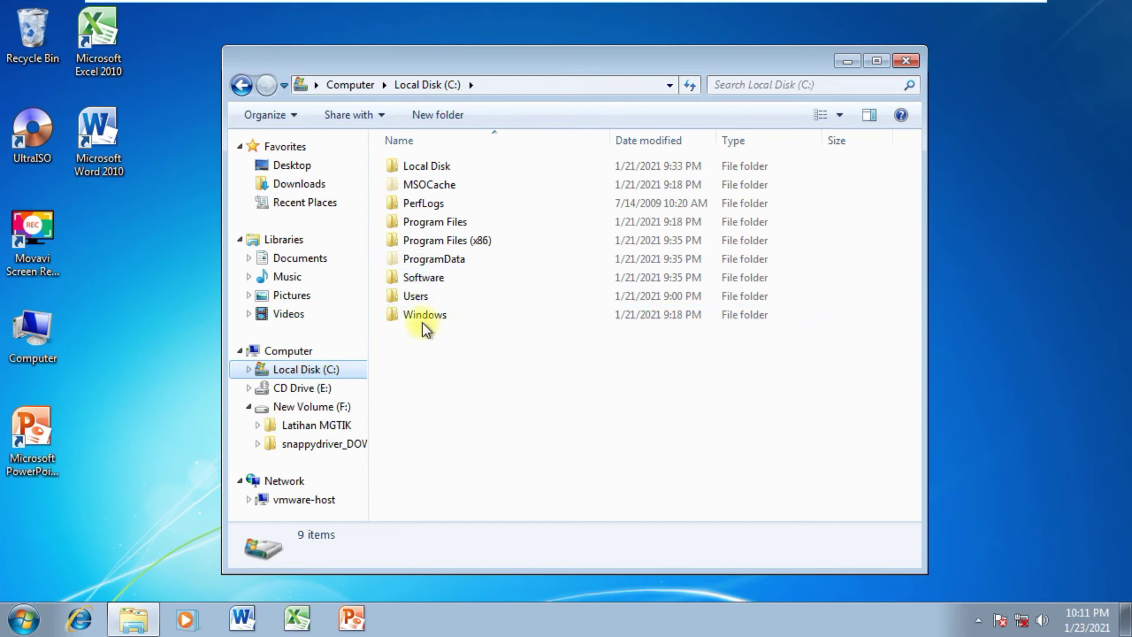
Select the Microsoft Word 2010 and Computer desktop icons, and close the Local Disk (C:) window
{"action": "left_click", "coordinate": [113, 141]}
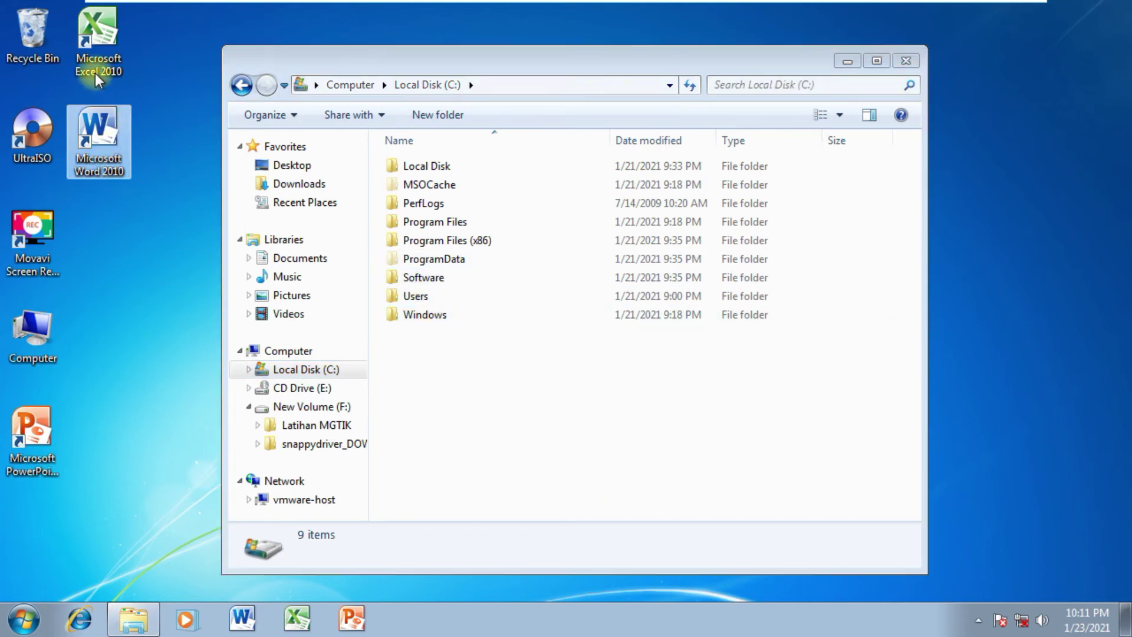
{"action": "left_click", "coordinate": [30, 326]}
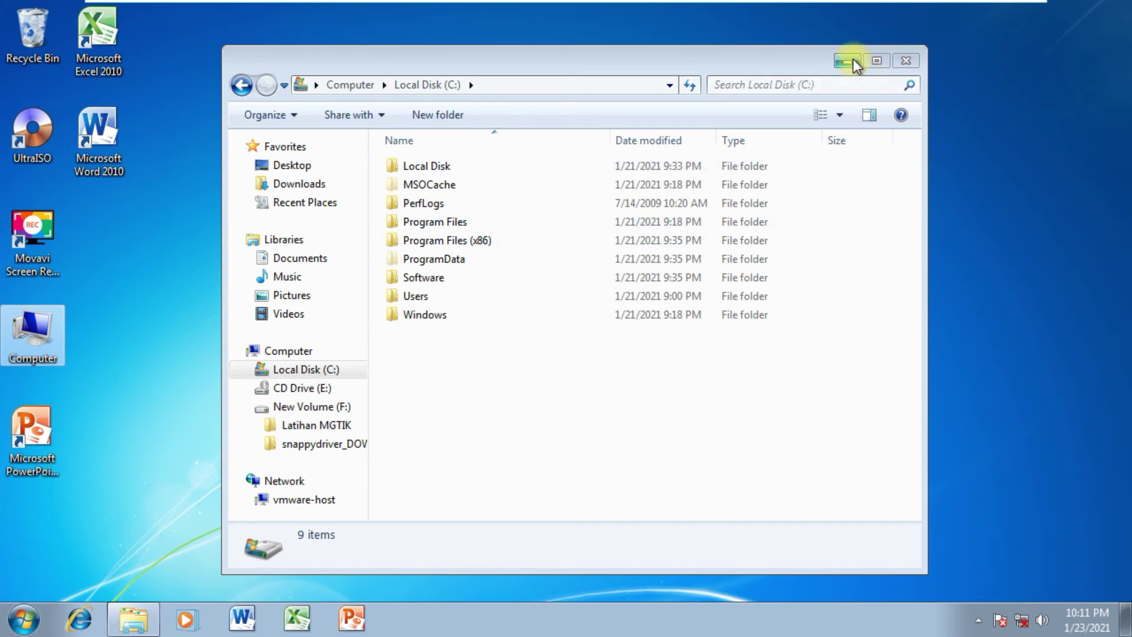
{"action": "left_click", "coordinate": [906, 61]}
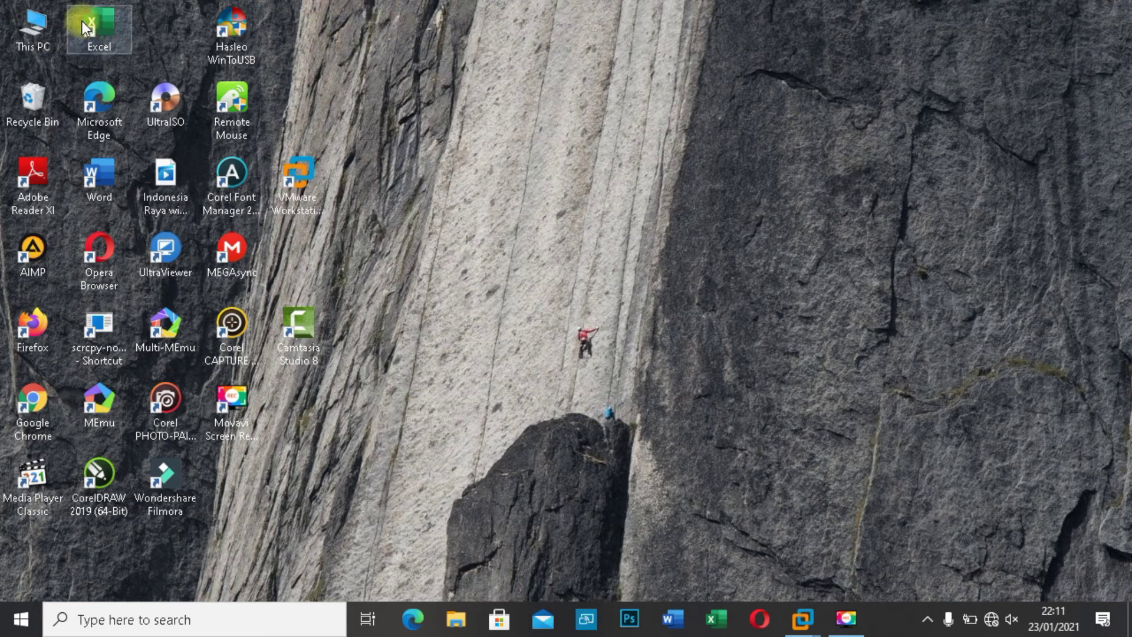
On the Windows 10 desktop, select the Microsoft Edge, Hasleo WinToUSB and MEGAsync shortcuts in turn
{"action": "left_click", "coordinate": [97, 98]}
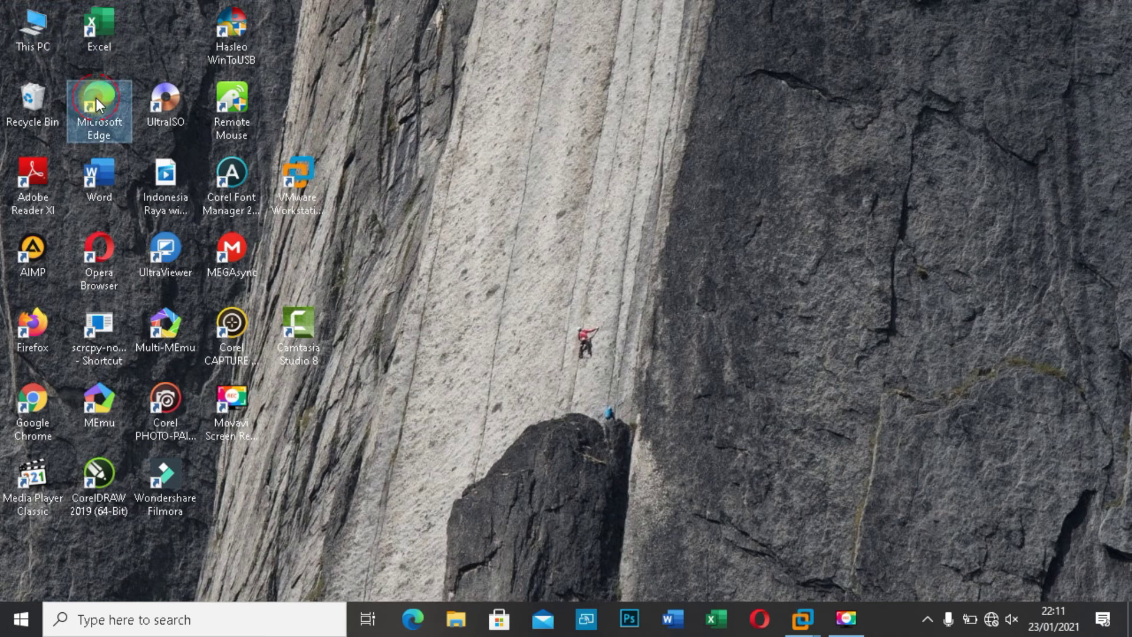
{"action": "left_click", "coordinate": [227, 34]}
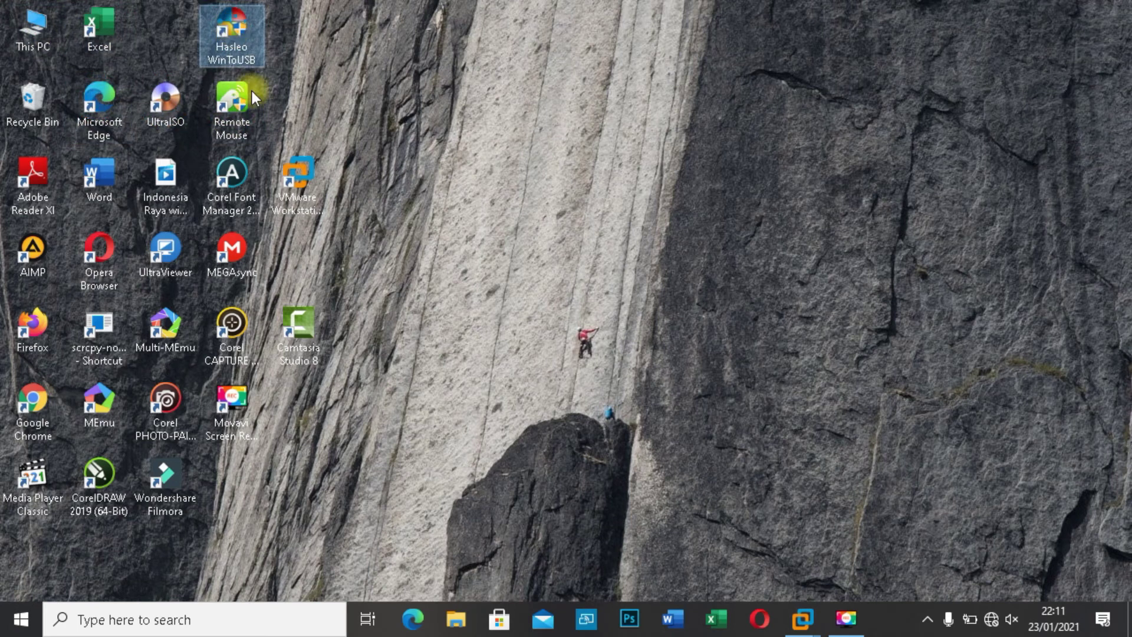
{"action": "left_click", "coordinate": [233, 270]}
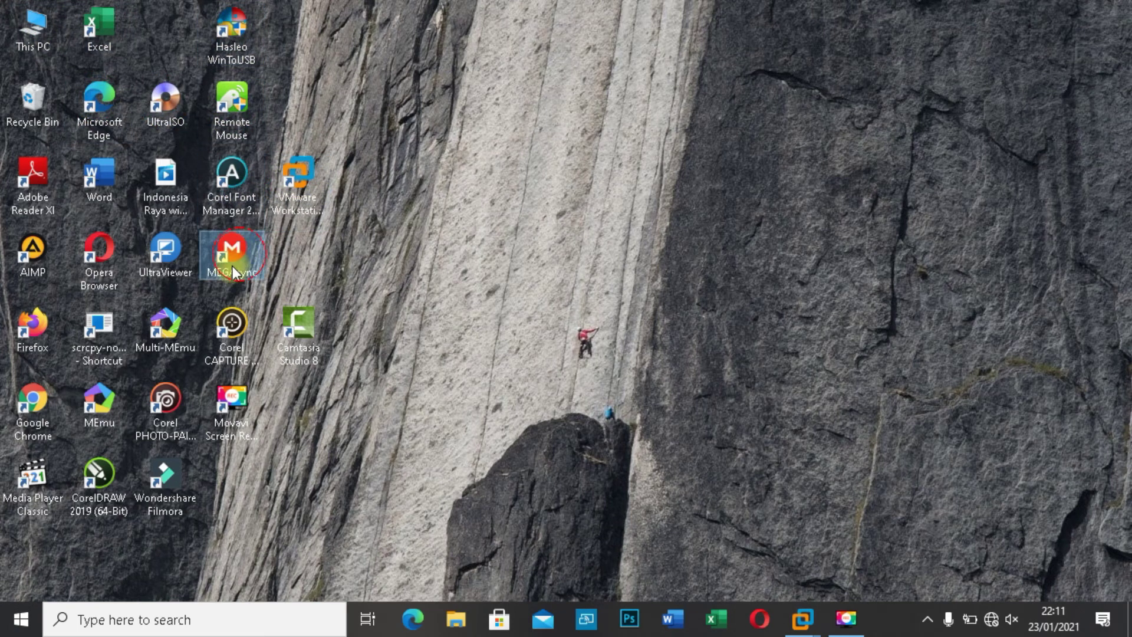
Look through the alphabetical list of installed Windows 10 apps, and close it
{"action": "left_click", "coordinate": [8, 627]}
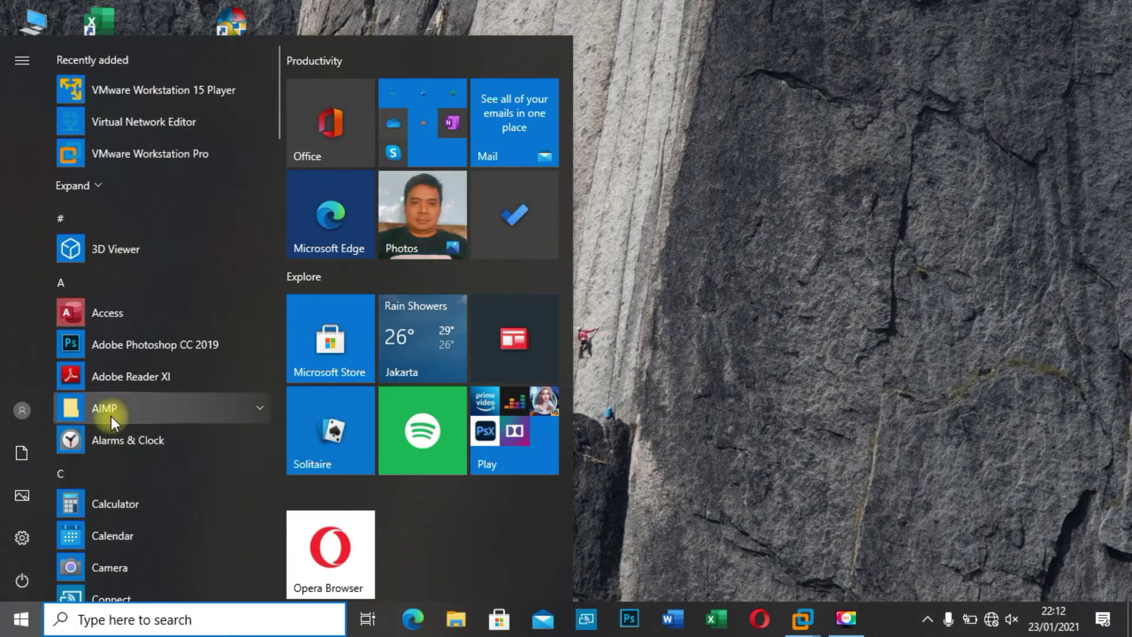
{"action": "scroll", "coordinate": [125, 405], "scroll_direction": "down", "scroll_amount": 15}
{"action": "scroll", "coordinate": [129, 405], "scroll_direction": "down", "scroll_amount": 15}
{"action": "scroll", "coordinate": [137, 402], "scroll_direction": "up", "scroll_amount": 12}
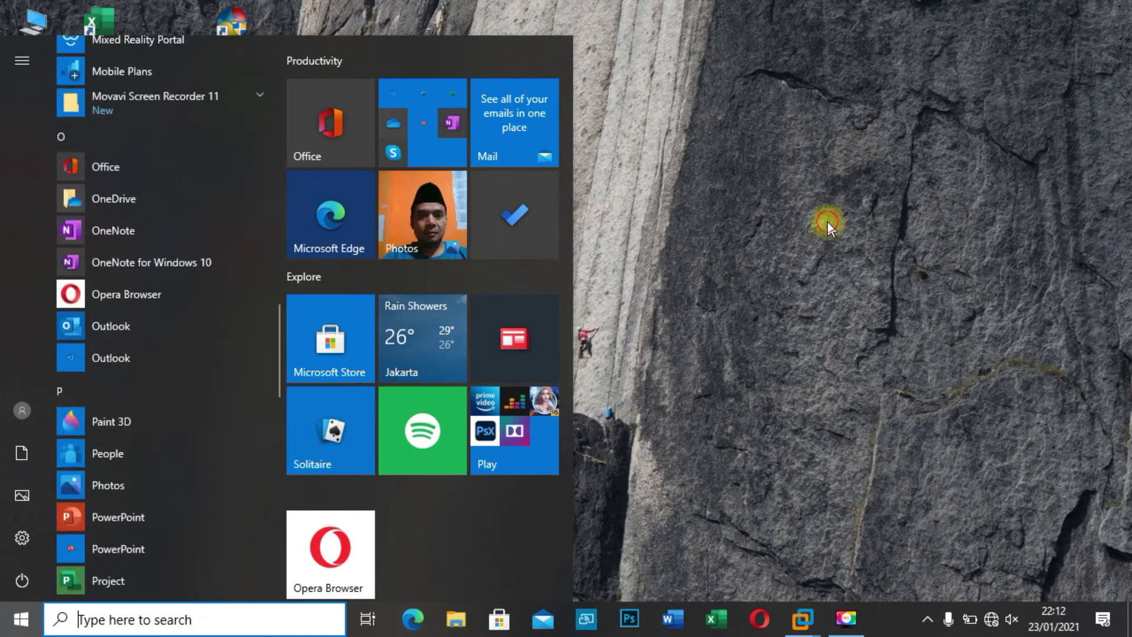
{"action": "left_click", "coordinate": [827, 221]}
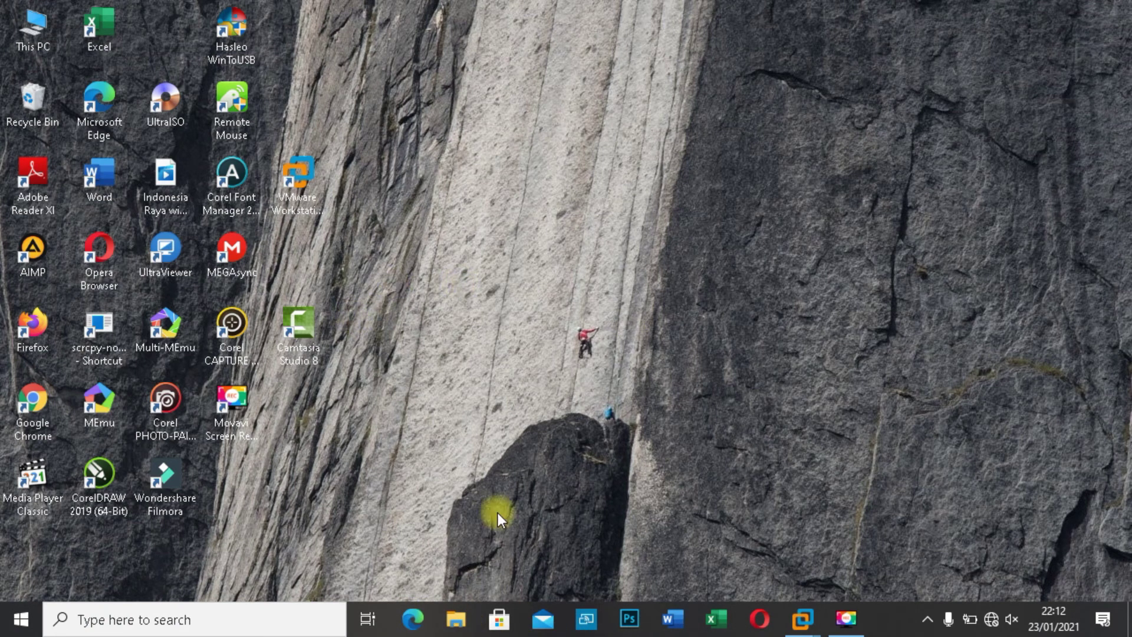
Open This PC to view its folders and drives, and browse the contents of the DATA (D:) drive
{"action": "left_click", "coordinate": [38, 30]}
{"action": "double_click", "coordinate": [37, 13]}
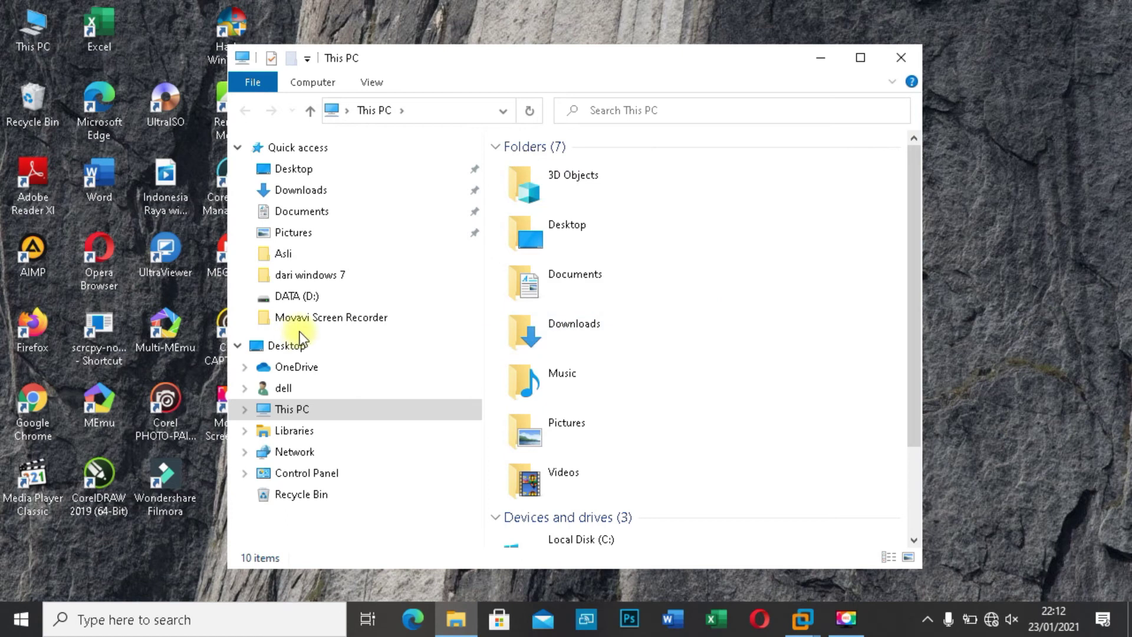
{"action": "scroll", "coordinate": [557, 332], "scroll_direction": "down", "scroll_amount": 2}
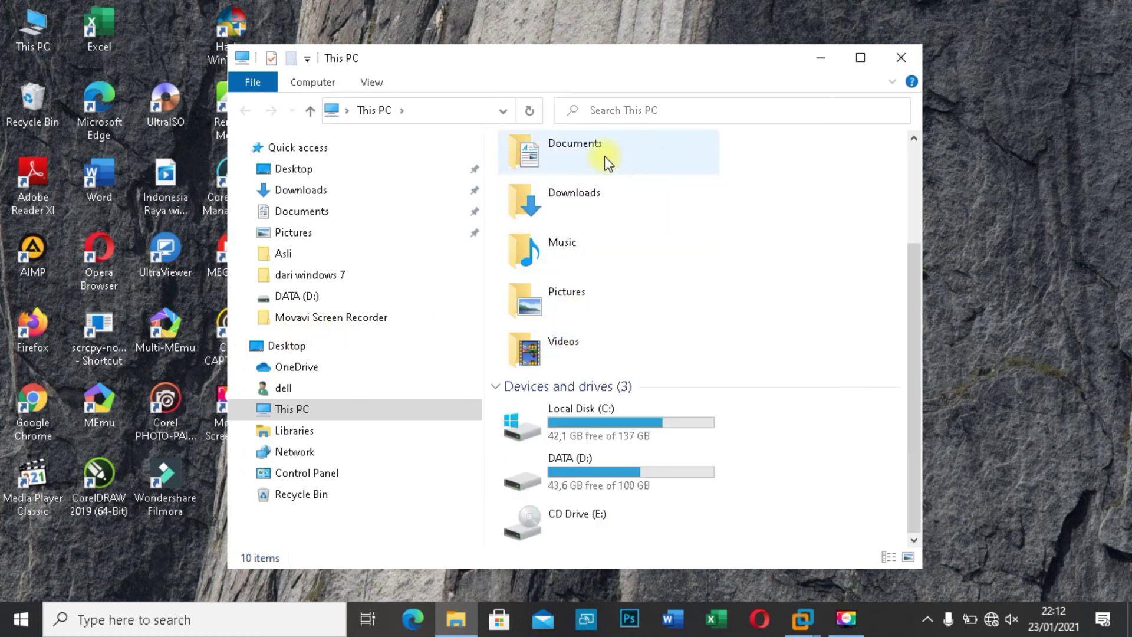
{"action": "scroll", "coordinate": [624, 250], "scroll_direction": "up", "scroll_amount": 2}
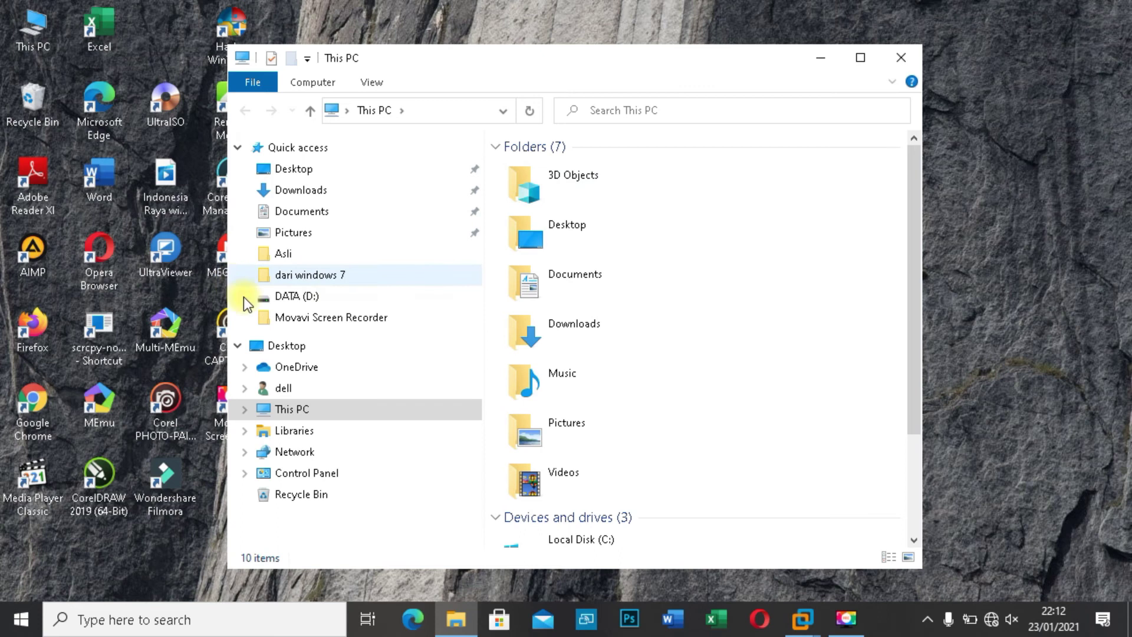
{"action": "left_click", "coordinate": [298, 301]}
{"action": "scroll", "coordinate": [667, 307], "scroll_direction": "down", "scroll_amount": 1}
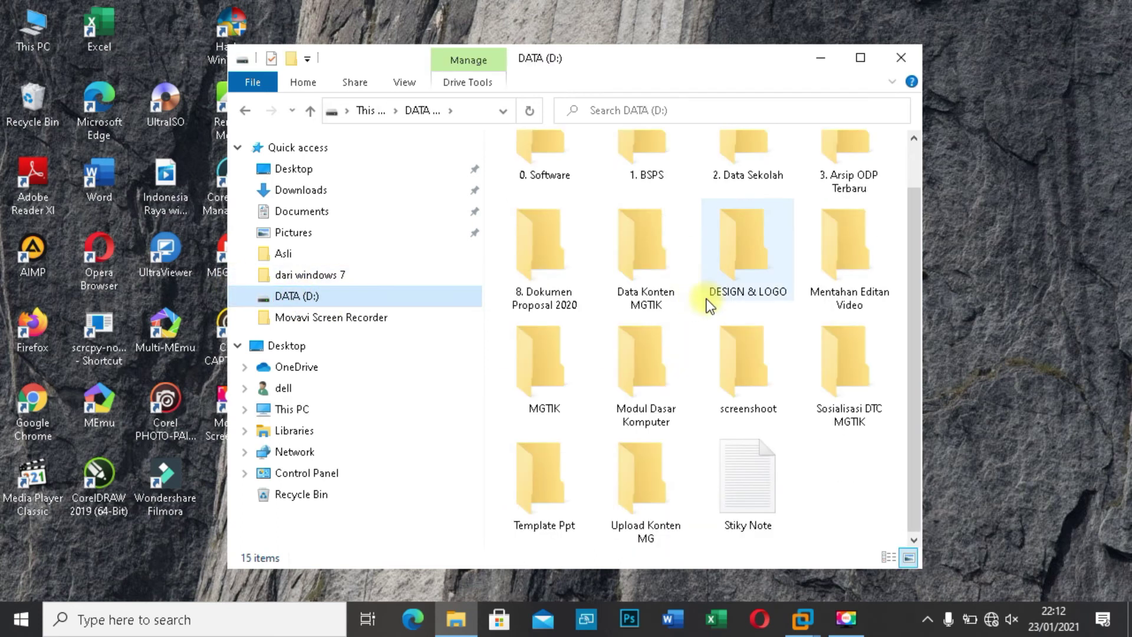
Open the 2. Data Sekolah folder on the DATA (D:) drive and look through its list of files
{"action": "left_click", "coordinate": [258, 302]}
{"action": "left_click", "coordinate": [288, 321]}
{"action": "left_click", "coordinate": [311, 296]}
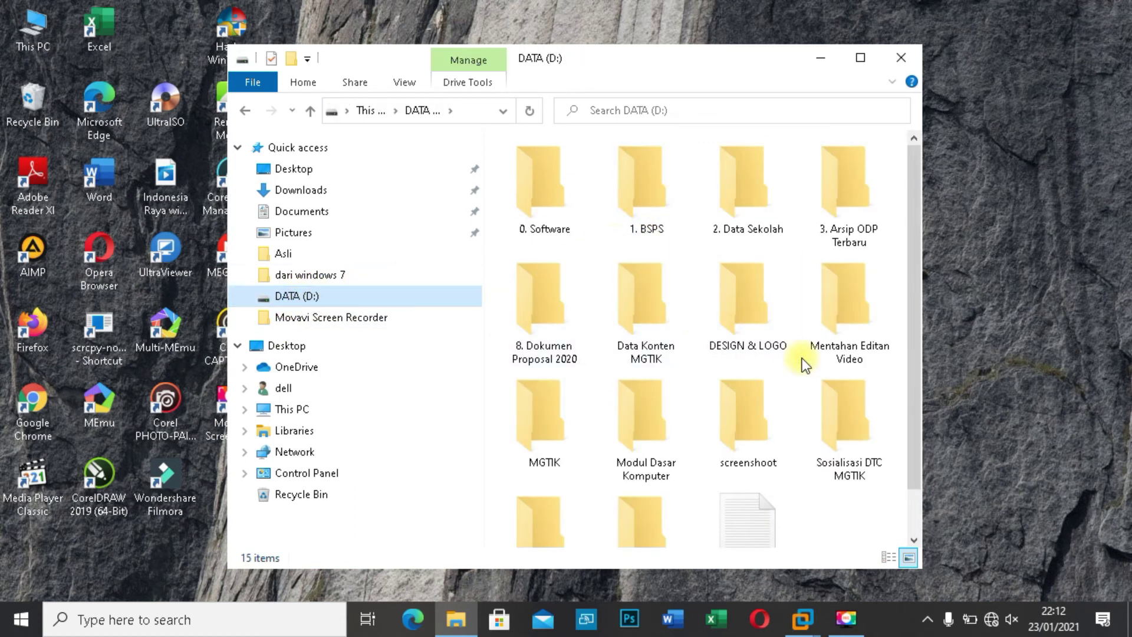
{"action": "double_click", "coordinate": [747, 208]}
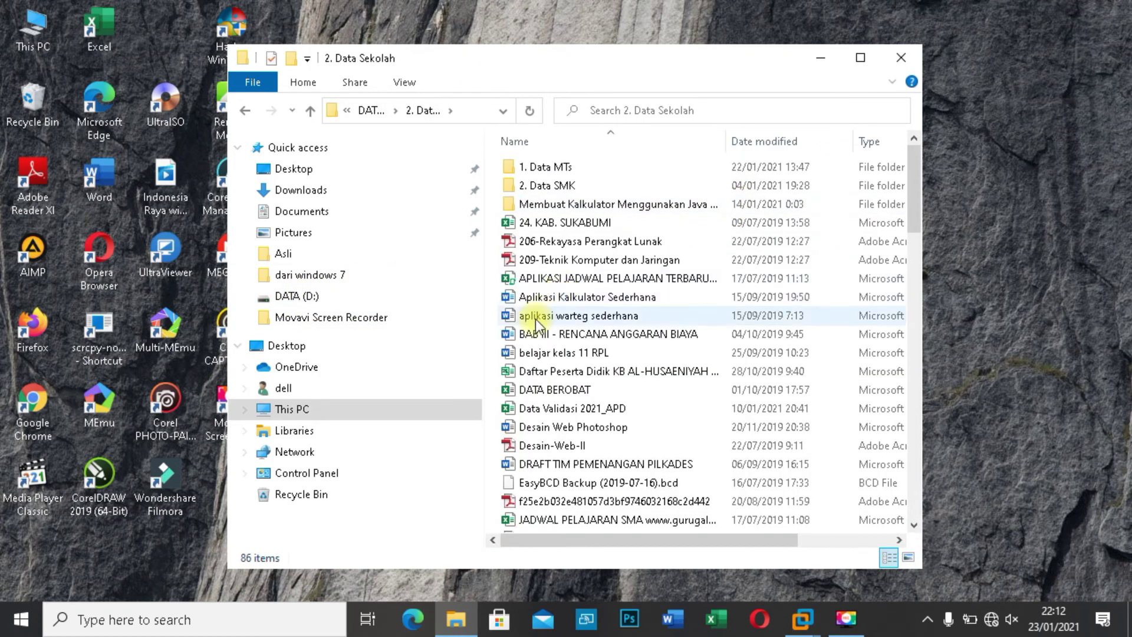
{"action": "scroll", "coordinate": [557, 353], "scroll_direction": "down", "scroll_amount": 15}
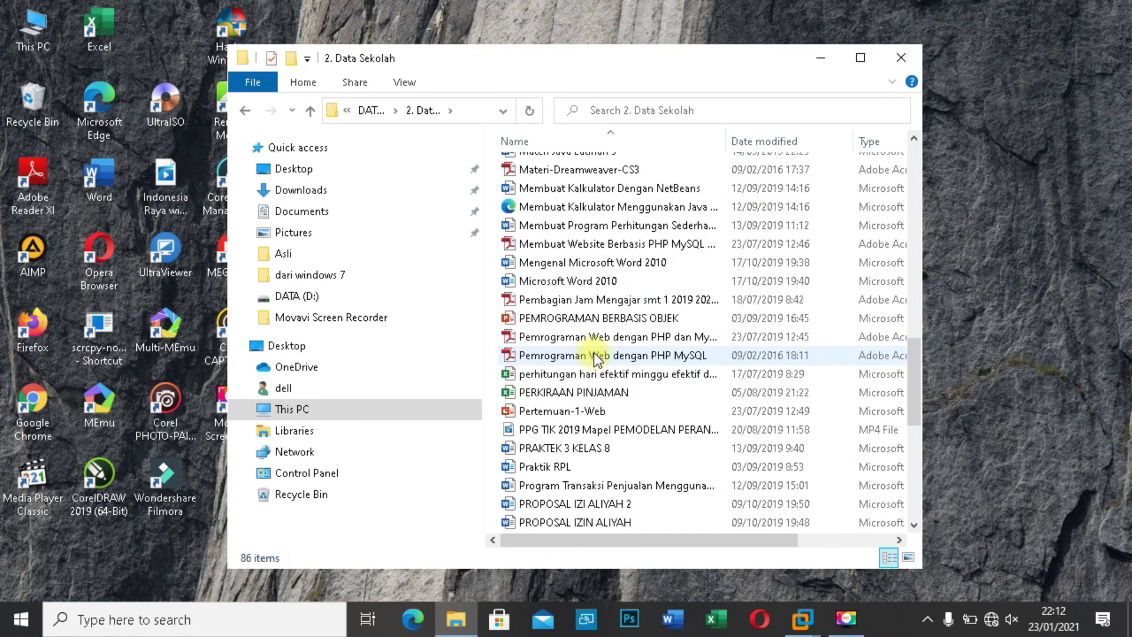
{"action": "scroll", "coordinate": [595, 353], "scroll_direction": "down", "scroll_amount": 7}
{"action": "scroll", "coordinate": [674, 453], "scroll_direction": "up", "scroll_amount": 6}
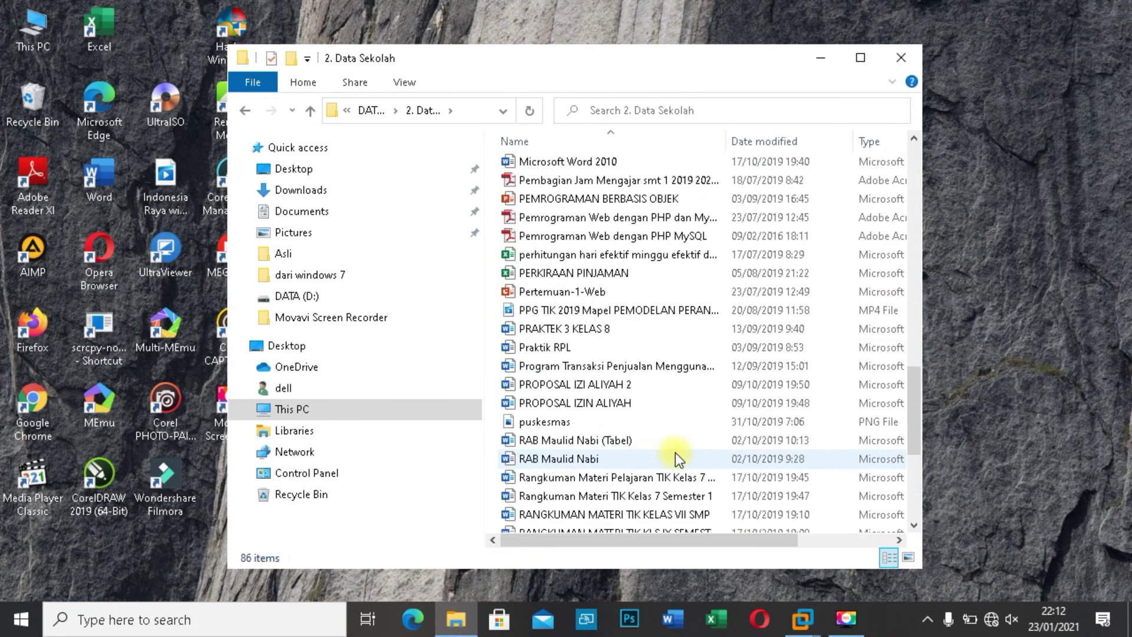
Select the PRAKTEK 3 KELAS 8 document and the perhitungan hari efektif worksheet, and widen the Type column to show full file types
{"action": "left_click", "coordinate": [538, 384]}
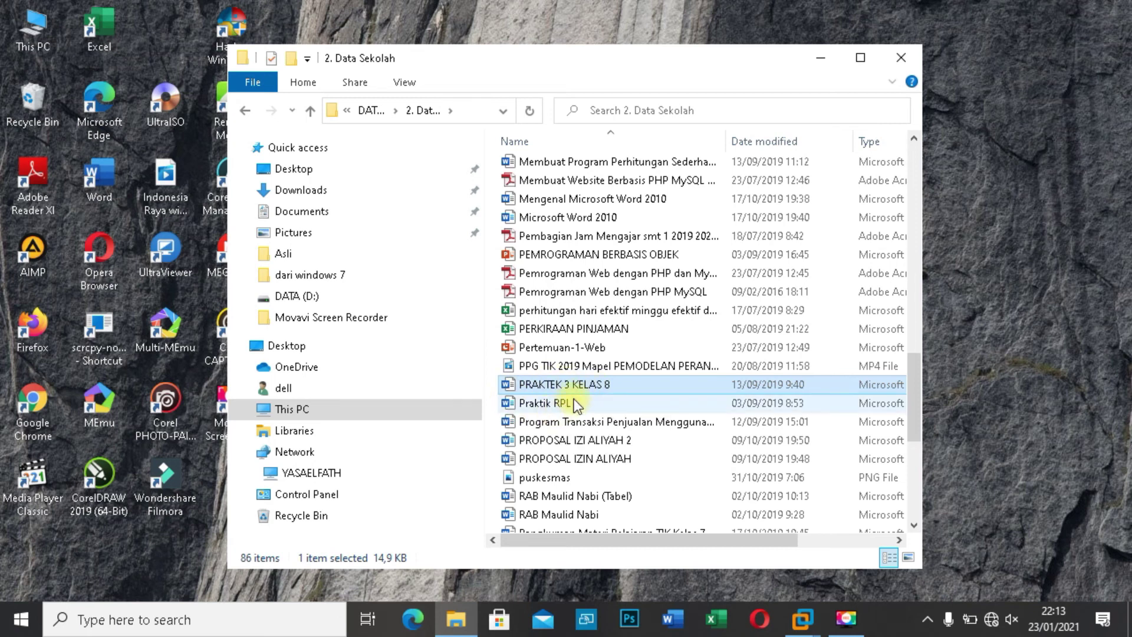
{"action": "mouse_move", "coordinate": [730, 544]}
{"action": "left_mouse_down"}
{"action": "mouse_move", "coordinate": [847, 539]}
{"action": "mouse_move", "coordinate": [713, 537]}
{"action": "left_mouse_up"}
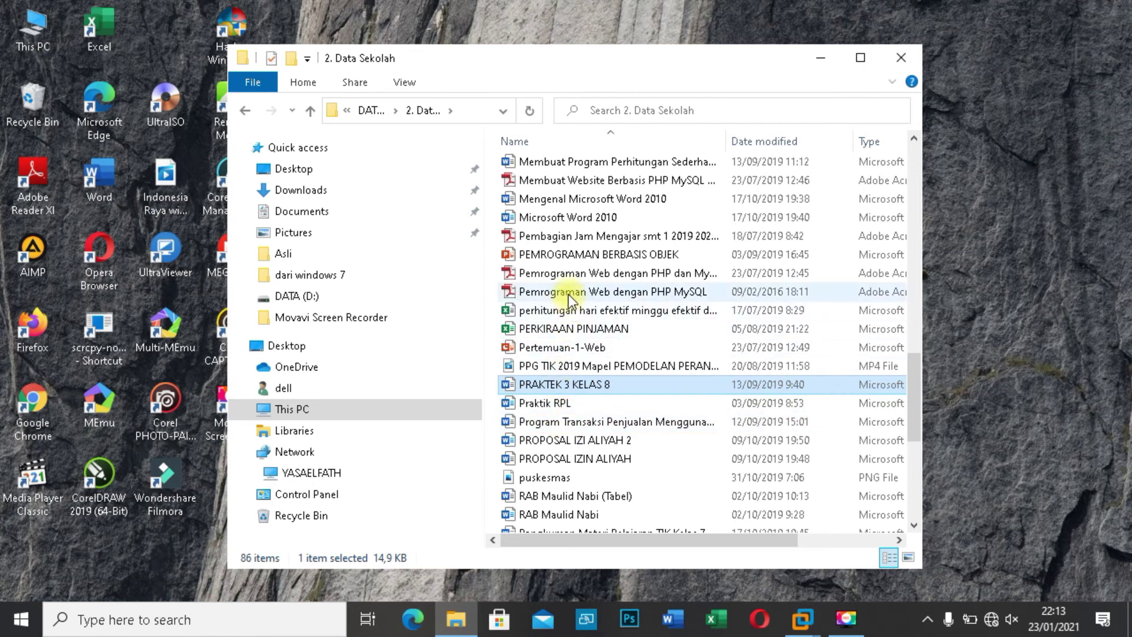
{"action": "left_click", "coordinate": [560, 310]}
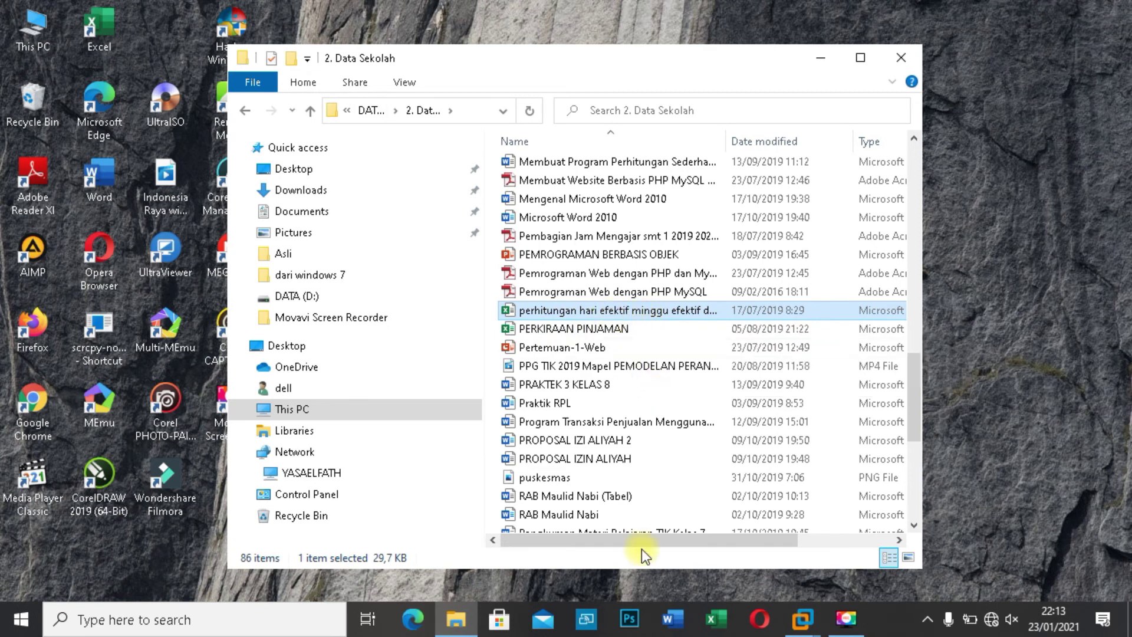
{"action": "left_click_drag", "start_coordinate": [650, 541], "coordinate": [794, 535]}
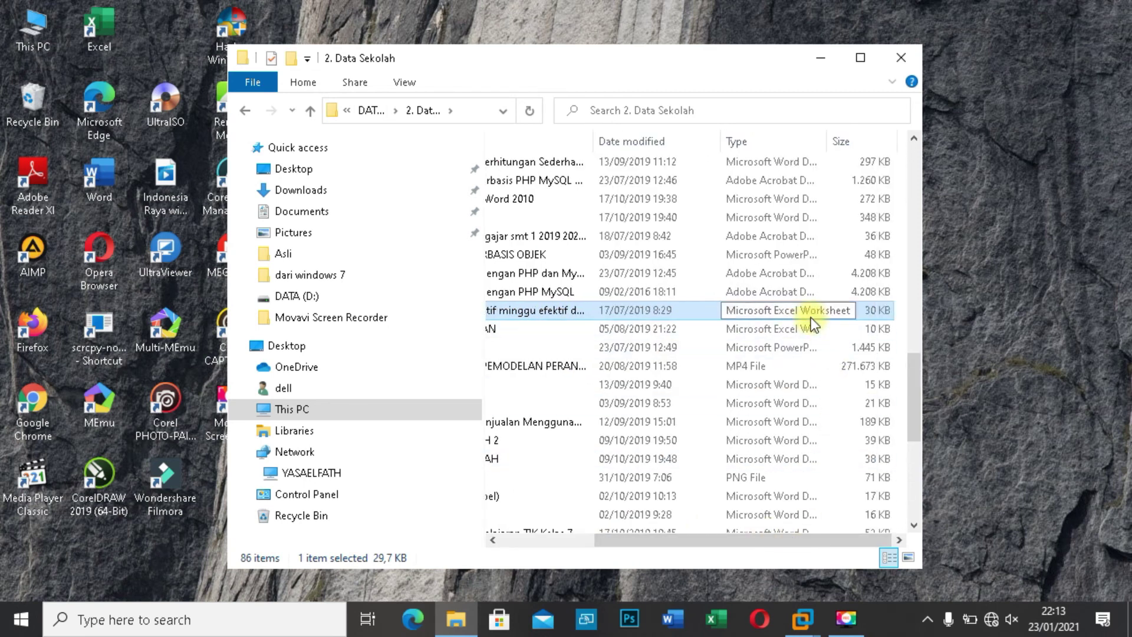
{"action": "left_click_drag", "start_coordinate": [832, 143], "coordinate": [876, 143]}
{"action": "left_click_drag", "start_coordinate": [600, 539], "coordinate": [519, 541]}
Select the Pemrograman Web dengan PHP dan My... PDF and the PEMROGRAMAN BERBASIS OBJEK presentation, and check the presentation's file type
{"action": "left_click", "coordinate": [625, 272]}
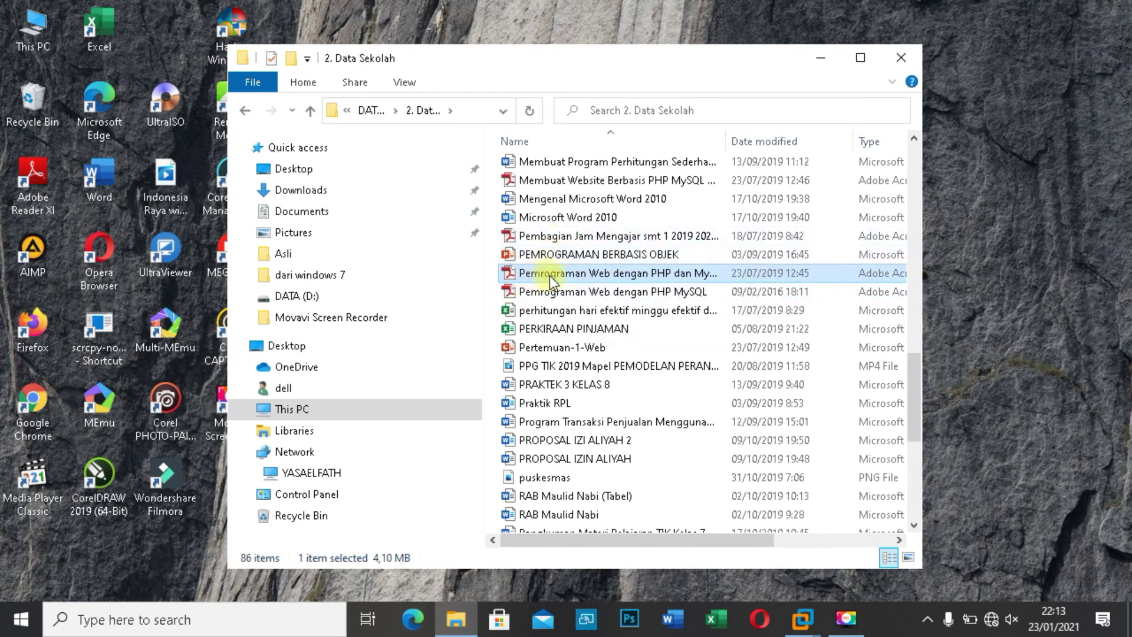
{"action": "left_click", "coordinate": [589, 256]}
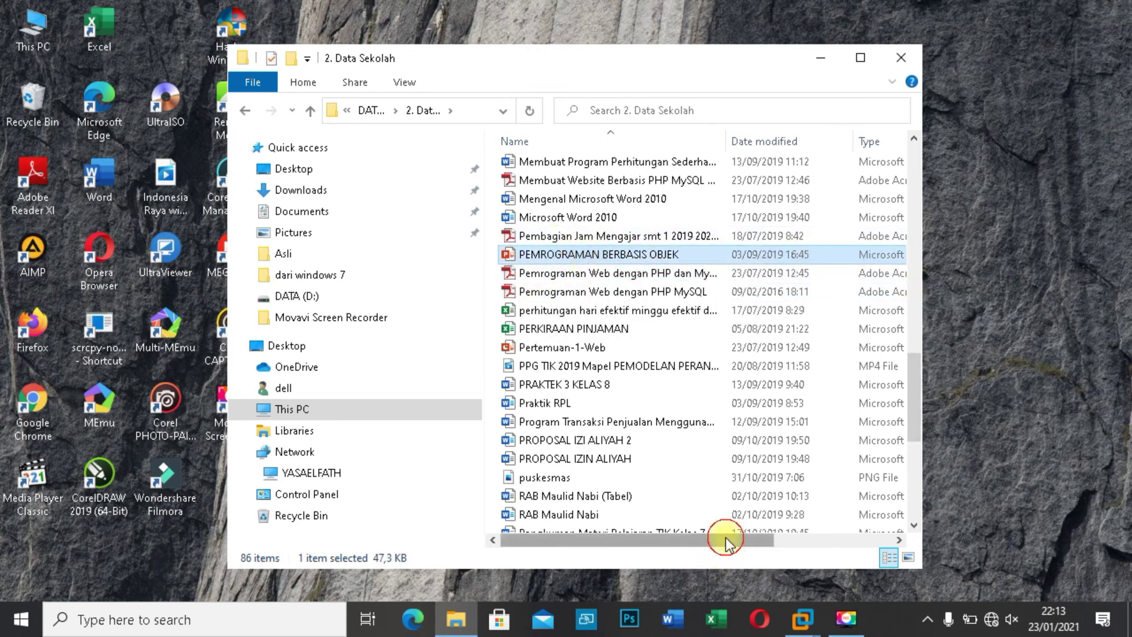
{"action": "left_click_drag", "start_coordinate": [728, 540], "coordinate": [873, 538]}
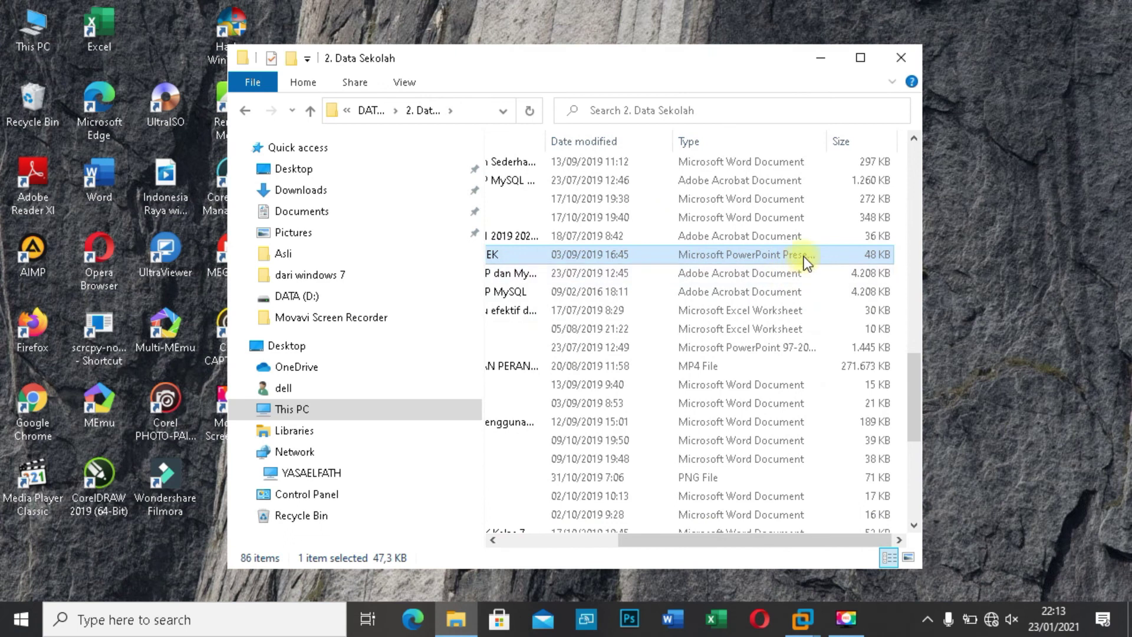
{"action": "left_click_drag", "start_coordinate": [683, 540], "coordinate": [555, 540]}
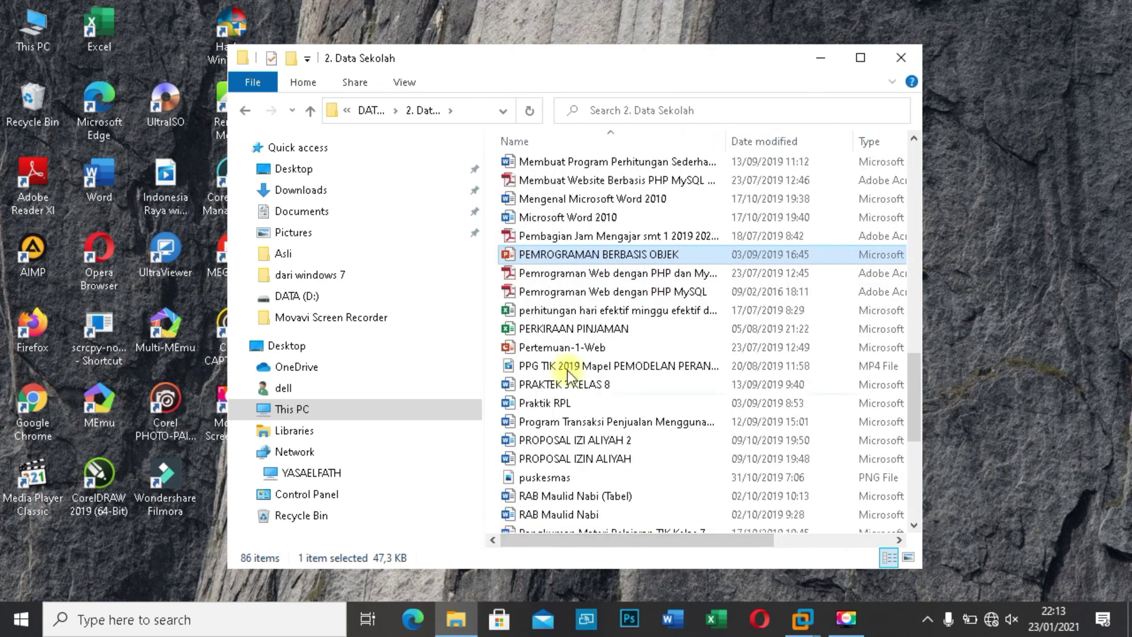
Select the Pemrograman Web dengan PHP dan My... PDF again, and the first Ttd PNG image near the end of the list
{"action": "left_click", "coordinate": [575, 281]}
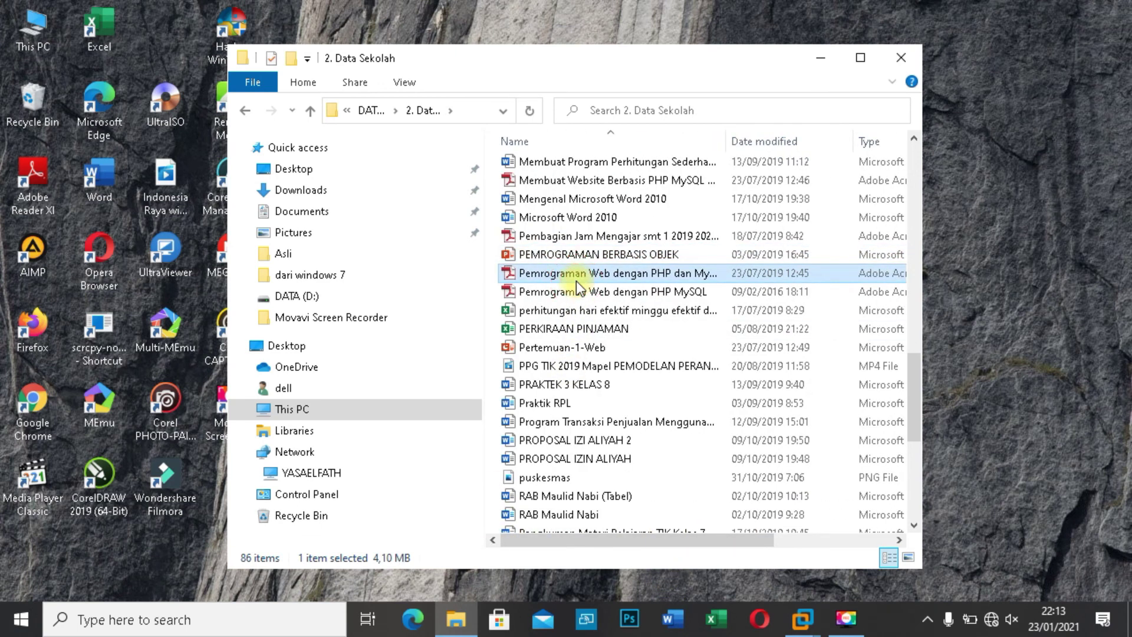
{"action": "scroll", "coordinate": [576, 281], "scroll_direction": "down", "scroll_amount": 6}
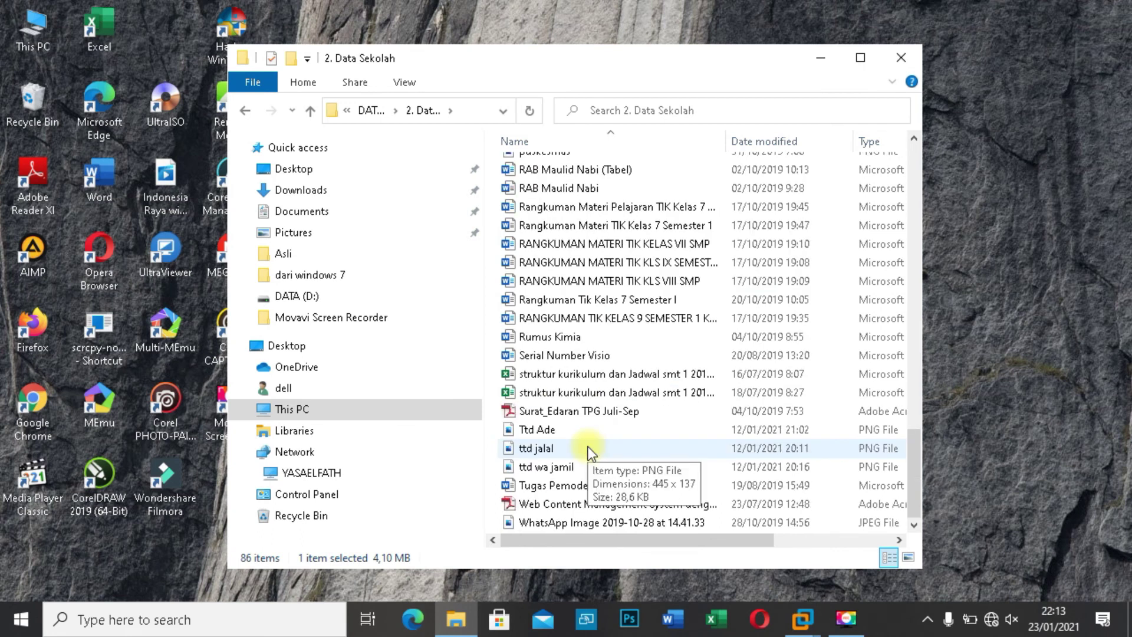
{"action": "left_click", "coordinate": [546, 438]}
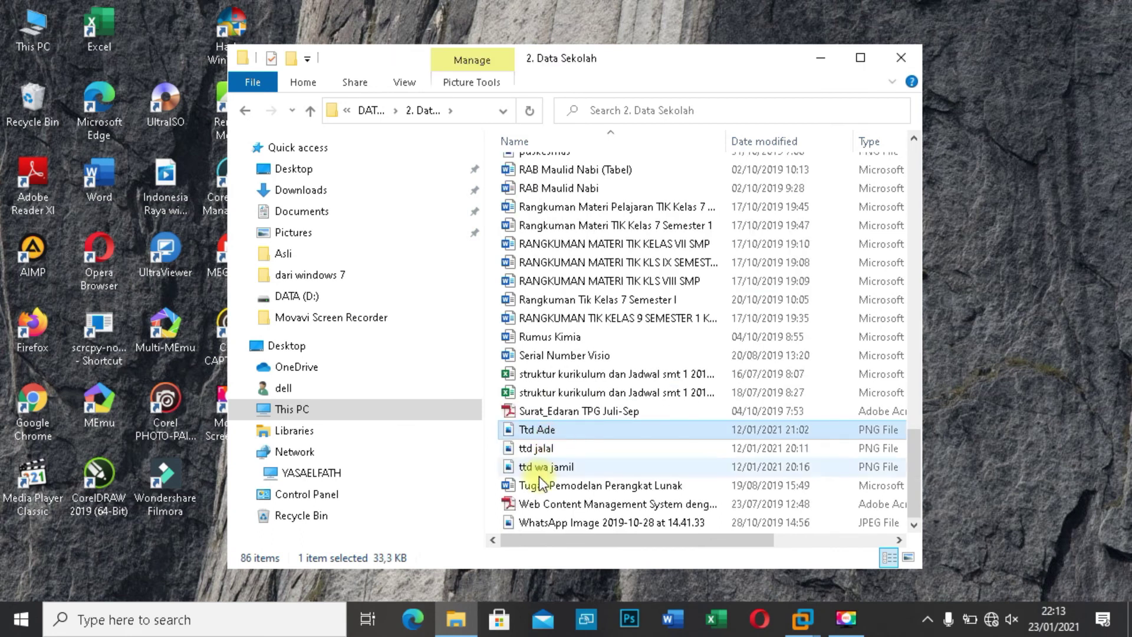
Open the 1. Data MTs subfolder to view its files, and return to the 2. Data Sekolah folder
{"action": "scroll", "coordinate": [566, 465], "scroll_direction": "up", "scroll_amount": 8}
{"action": "scroll", "coordinate": [565, 474], "scroll_direction": "up", "scroll_amount": 13}
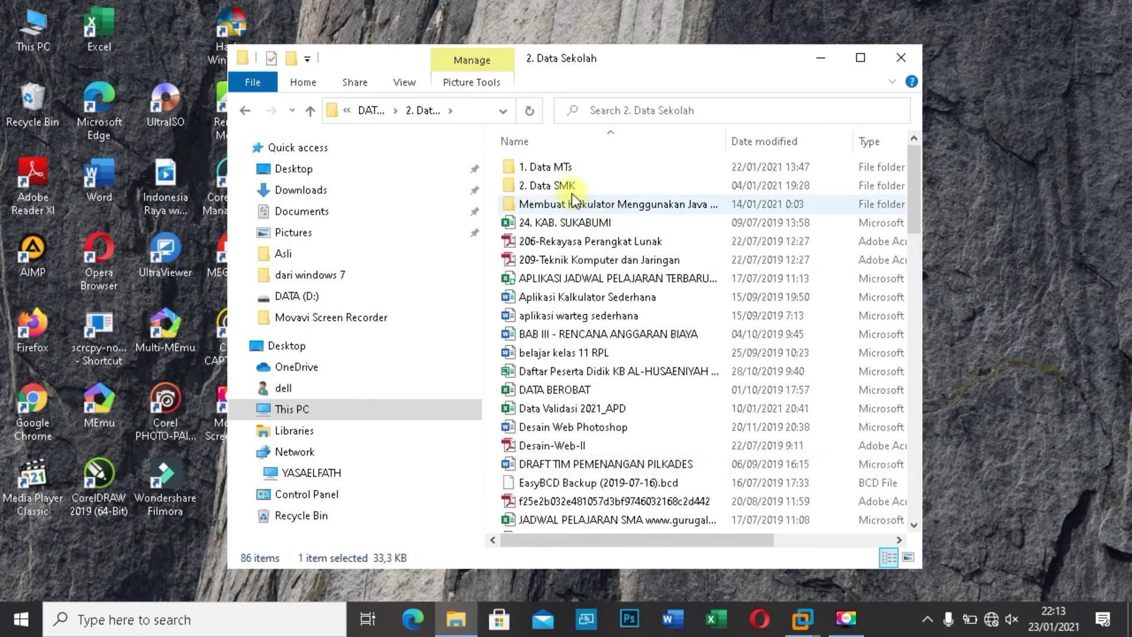
{"action": "double_click", "coordinate": [568, 174]}
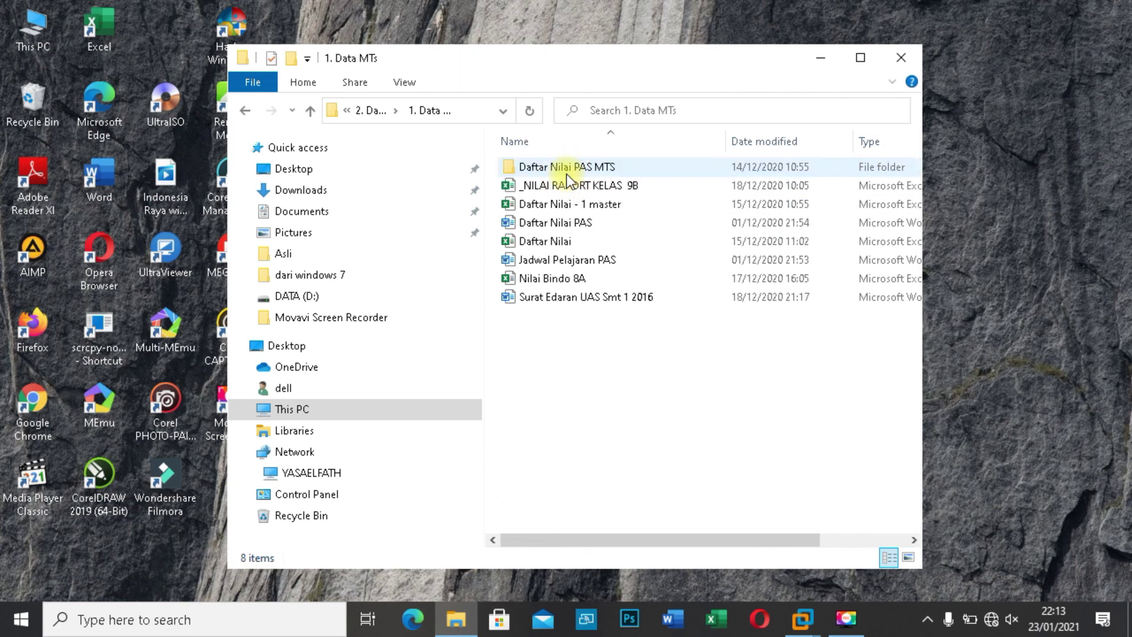
{"action": "left_click", "coordinate": [347, 110]}
{"action": "left_click", "coordinate": [370, 110]}
{"action": "left_click", "coordinate": [370, 110]}
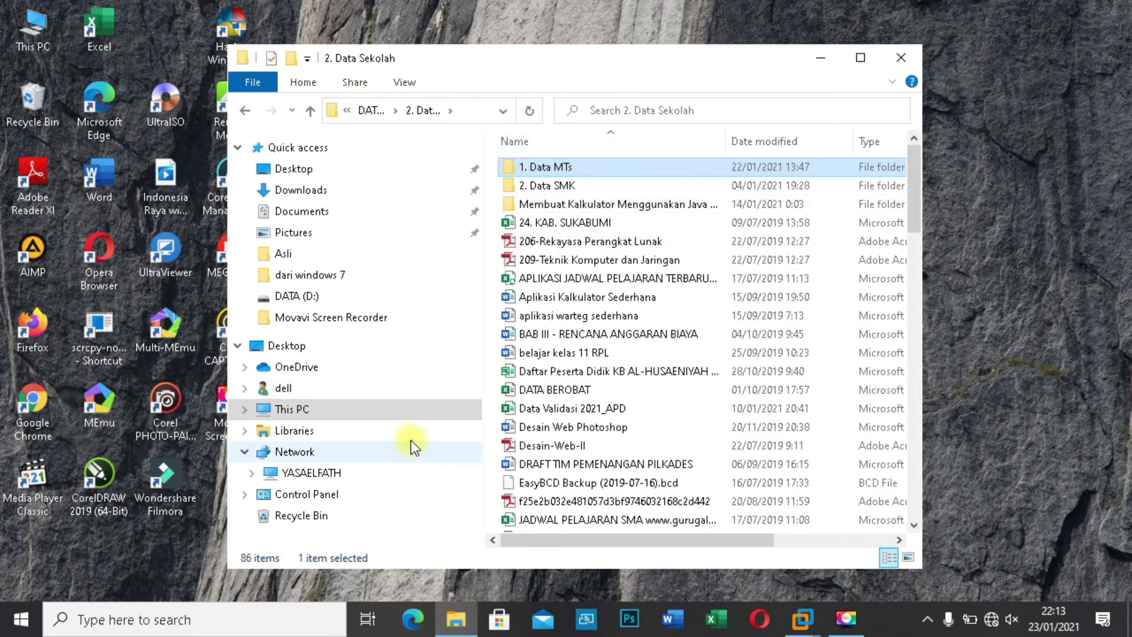
Close the 2. Data Sekolah window and refresh the desktop
{"action": "left_click", "coordinate": [902, 58]}
{"action": "right_click", "coordinate": [537, 173]}
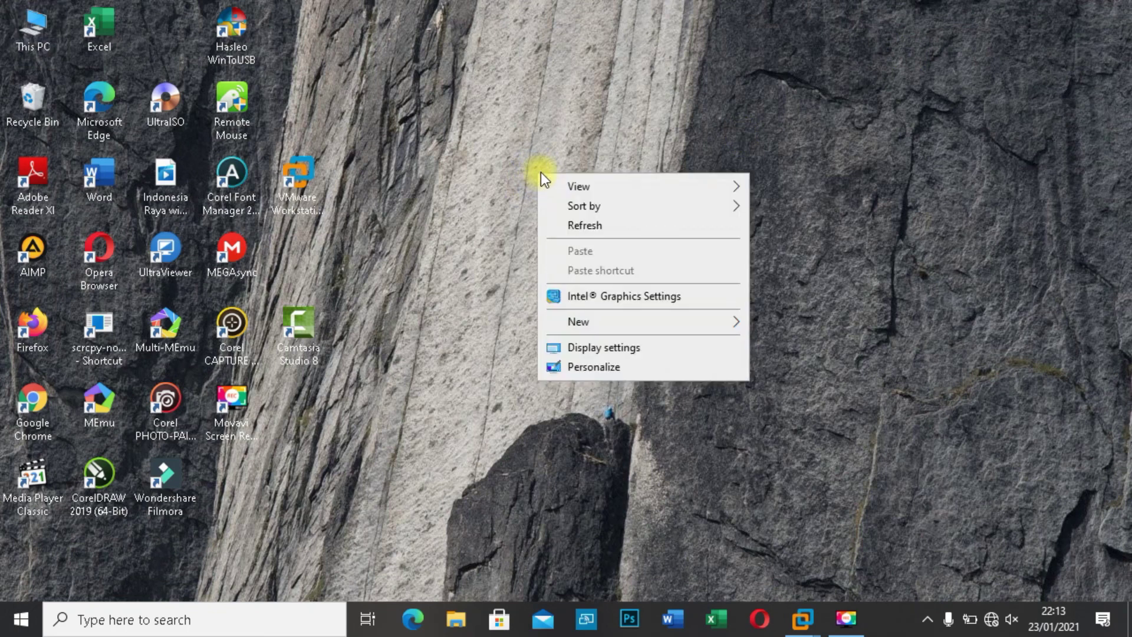
{"action": "left_click", "coordinate": [592, 226]}
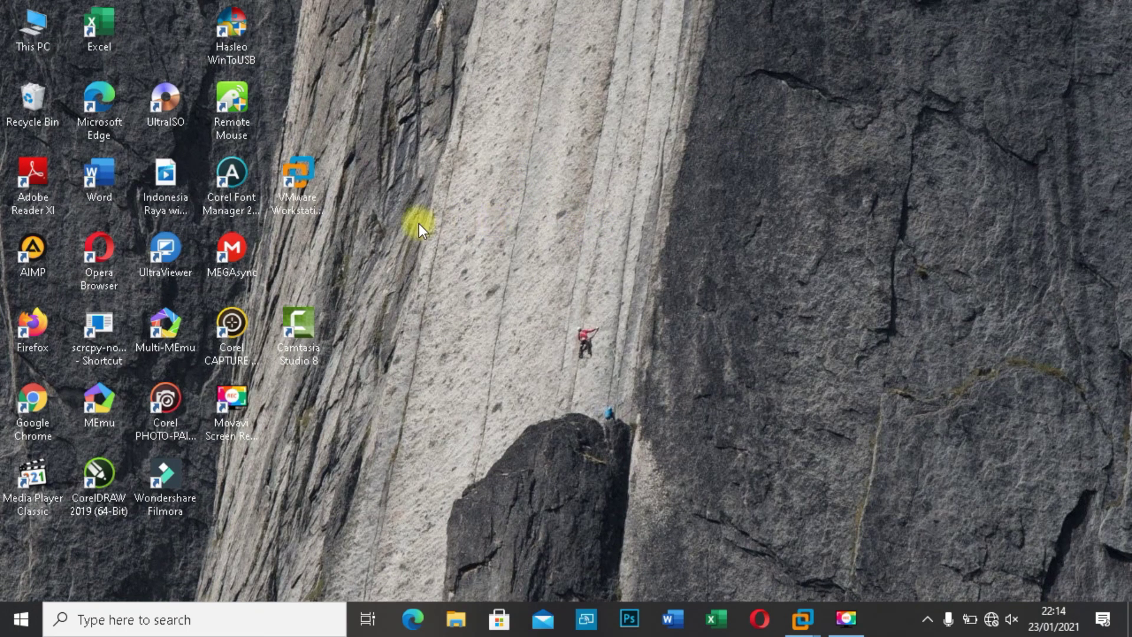